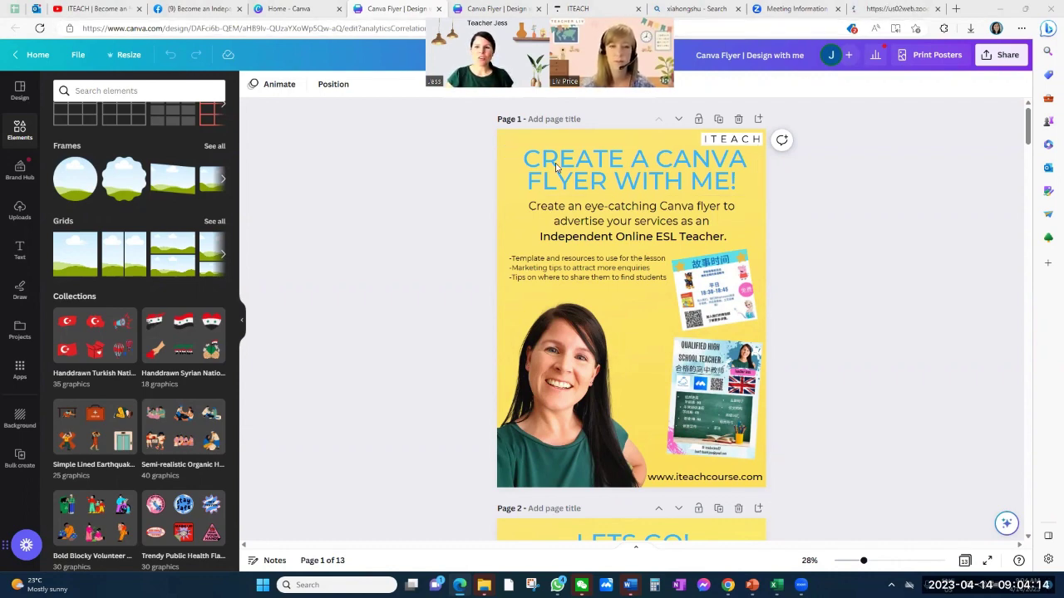
Show the xiahongshu search results, and switch to WeChat to look back through the teacher advertisements in the Teacher's home-1 group
{"action": "left_click", "coordinate": [686, 8]}
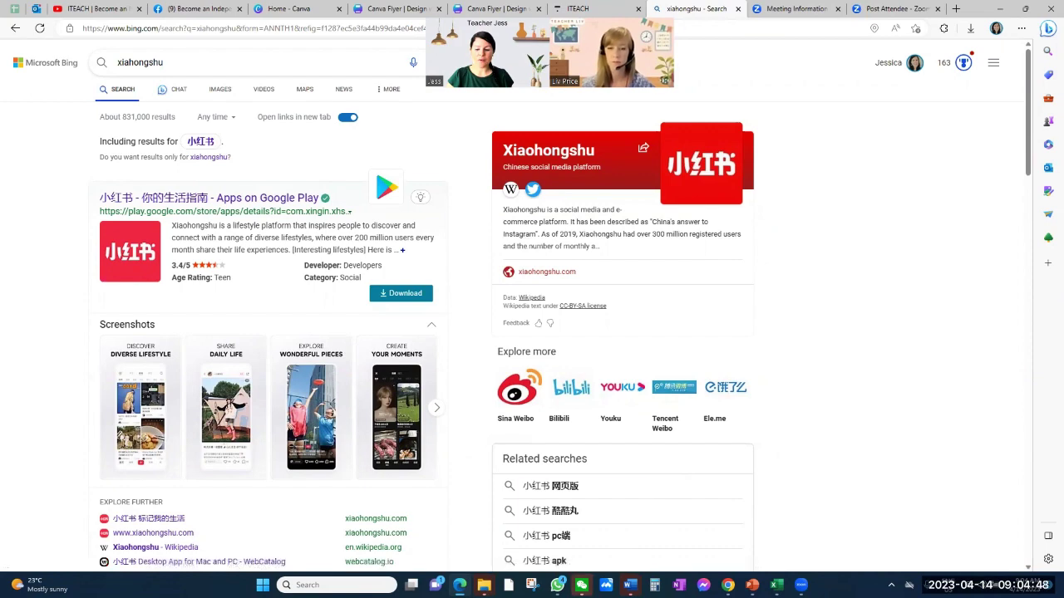
{"action": "mouse_move", "coordinate": [582, 585]}
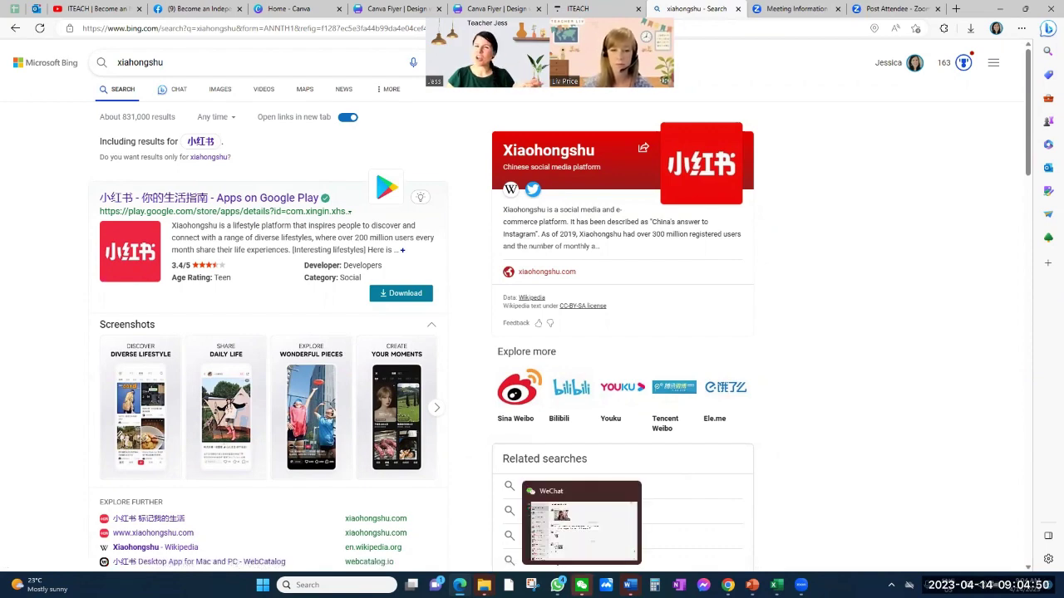
{"action": "left_click", "coordinate": [581, 524]}
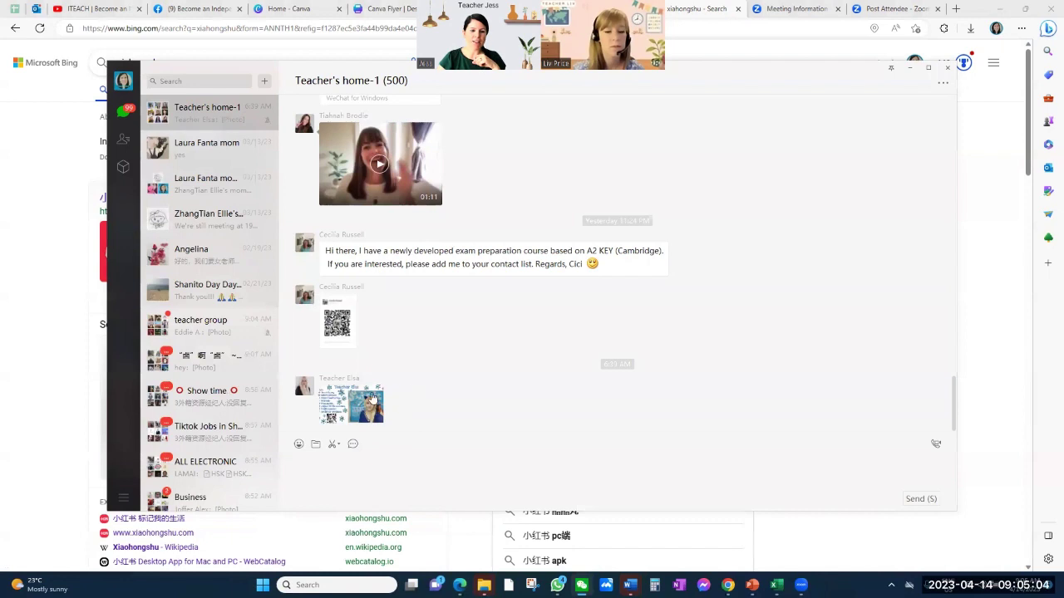
{"action": "scroll", "coordinate": [426, 305], "scroll_direction": "up", "scroll_amount": 3}
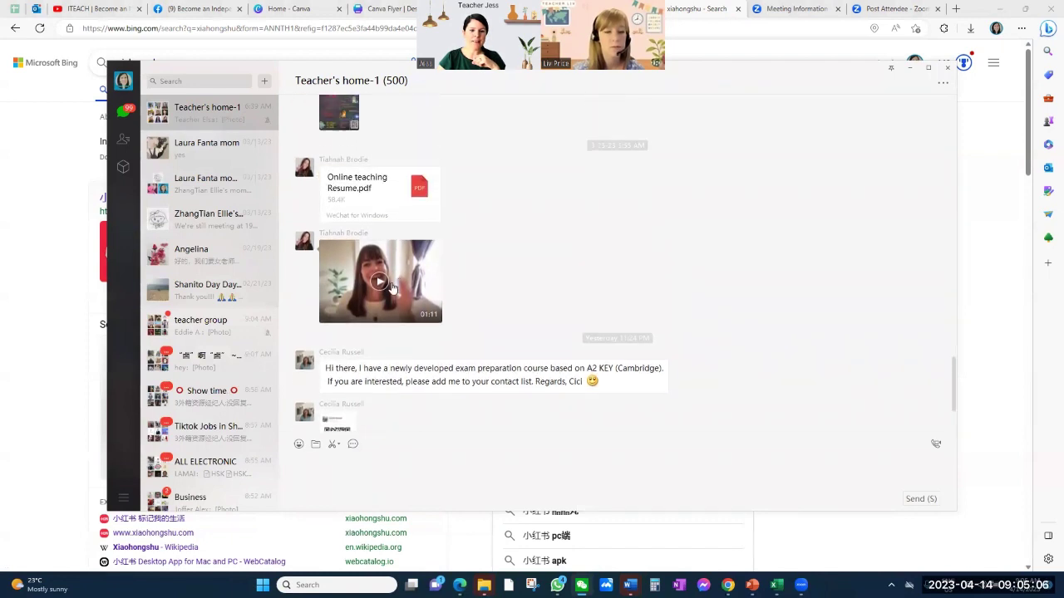
{"action": "scroll", "coordinate": [408, 299], "scroll_direction": "up", "scroll_amount": 1}
{"action": "scroll", "coordinate": [401, 296], "scroll_direction": "up", "scroll_amount": 3}
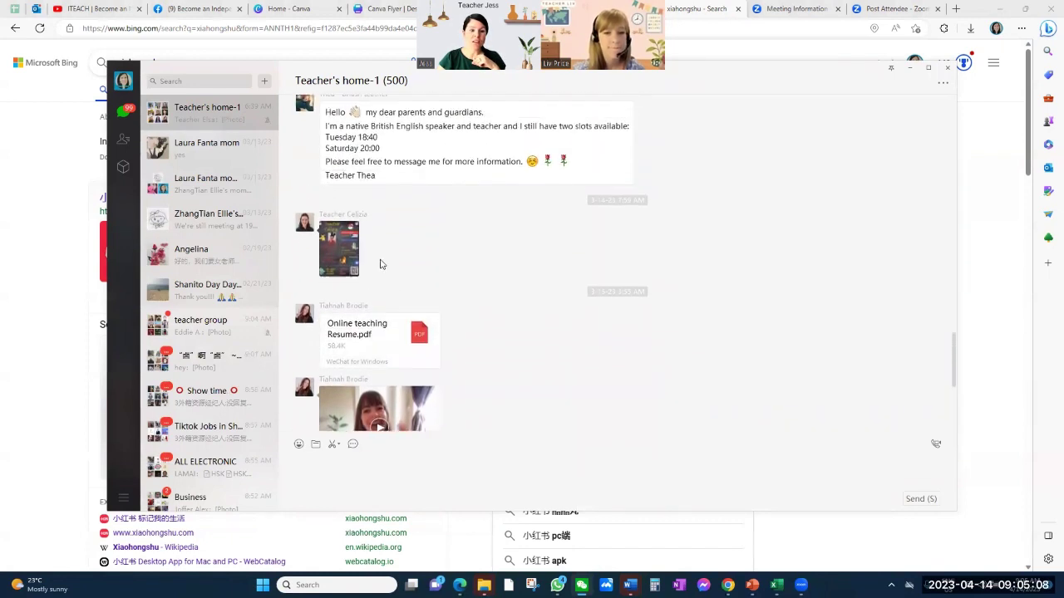
{"action": "scroll", "coordinate": [372, 268], "scroll_direction": "up", "scroll_amount": 5}
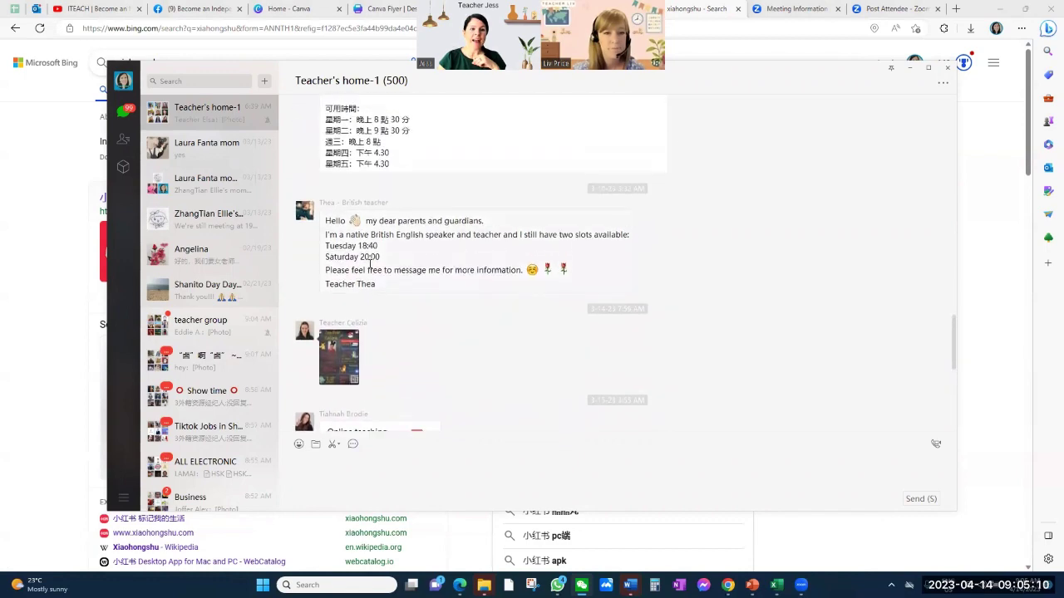
{"action": "scroll", "coordinate": [371, 264], "scroll_direction": "up", "scroll_amount": 3}
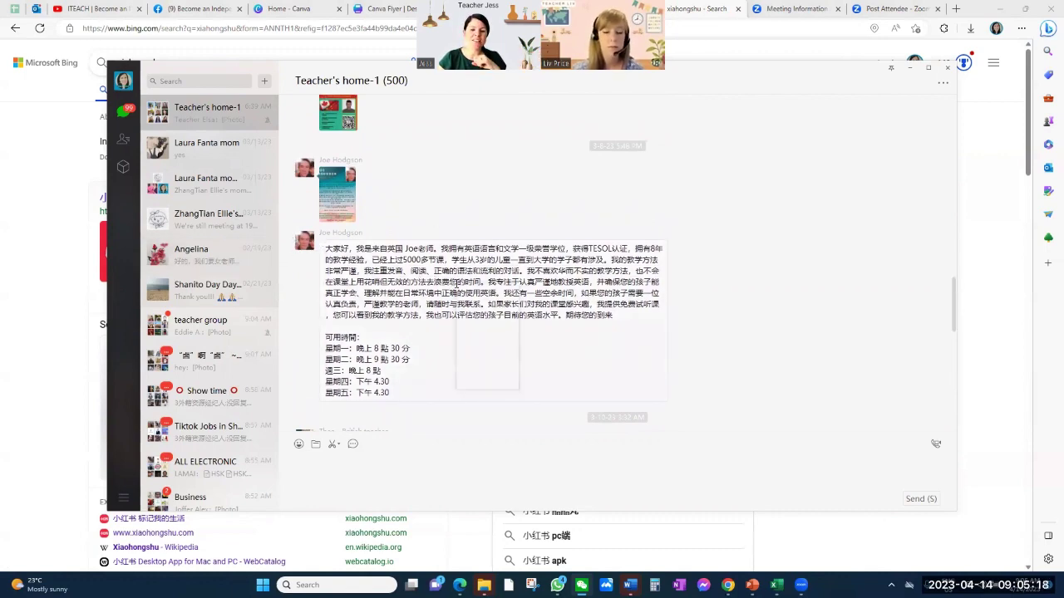
Translate the long Chinese teacher introduction in the group chat, read its English version, and put WeChat away
{"action": "right_click", "coordinate": [456, 285]}
{"action": "left_click", "coordinate": [489, 365]}
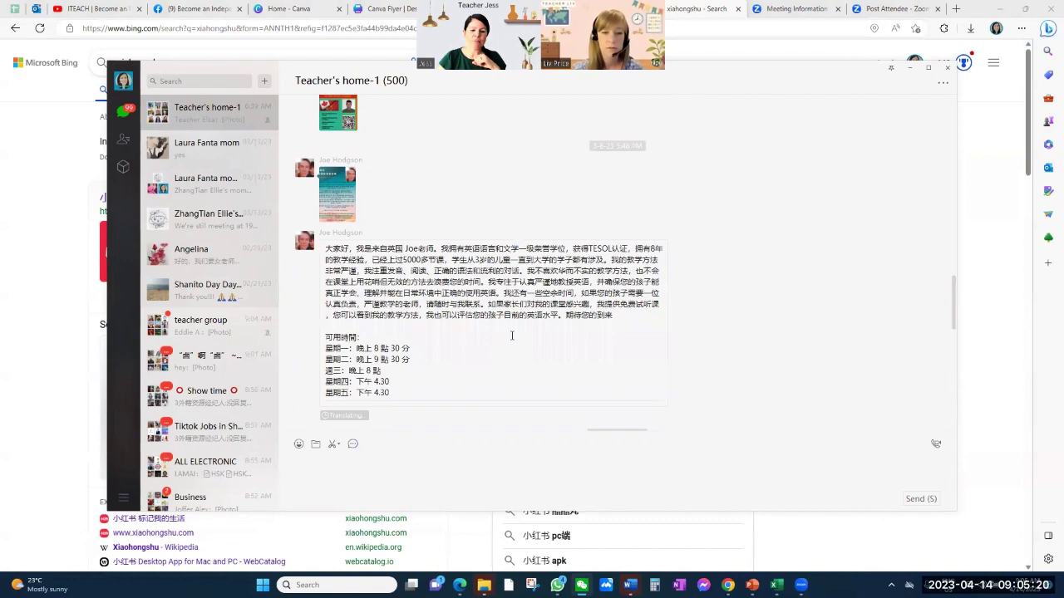
{"action": "scroll", "coordinate": [465, 361], "scroll_direction": "down", "scroll_amount": 3}
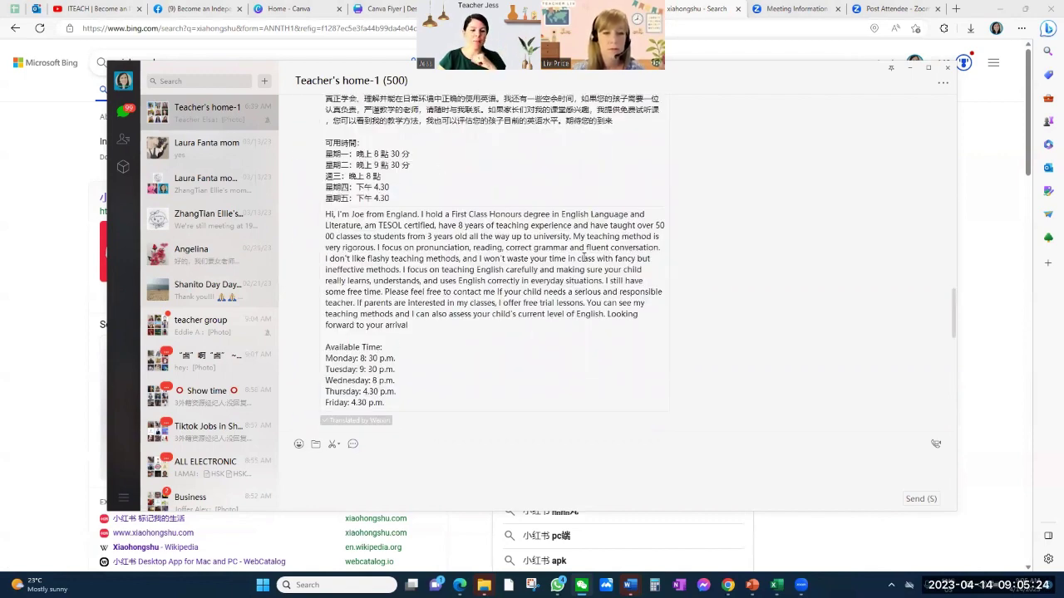
{"action": "left_click", "coordinate": [910, 69]}
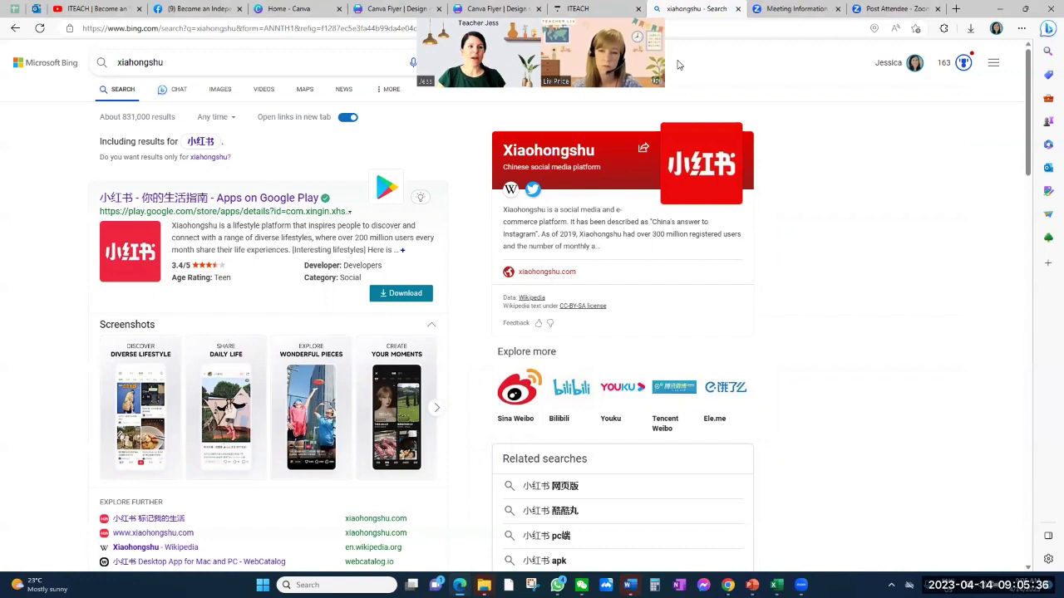
Switch to the ITEACH website and view the home page's introduction and its list of main products
{"action": "left_click", "coordinate": [575, 9]}
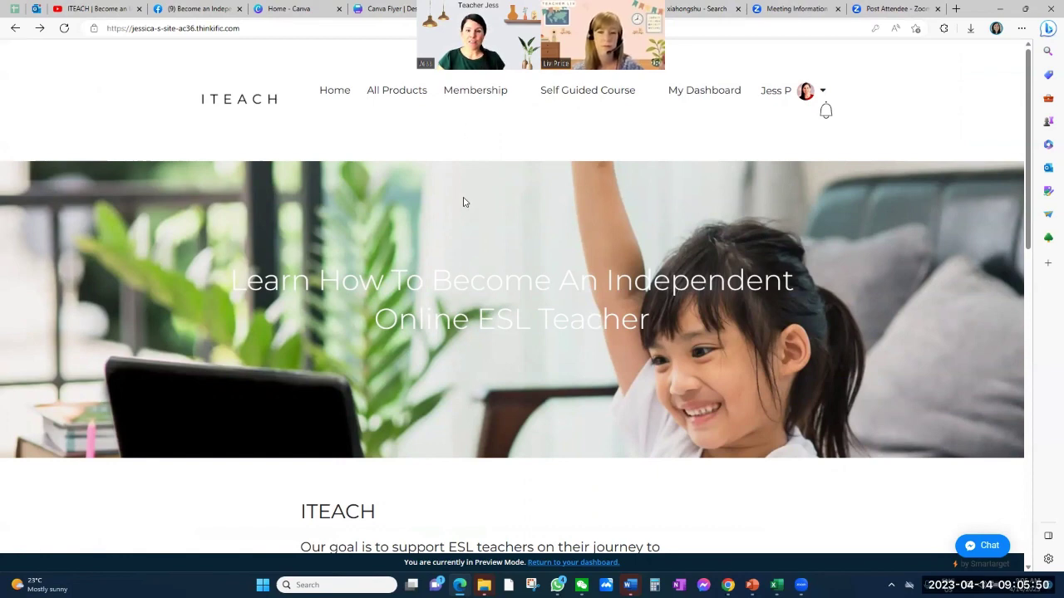
{"action": "scroll", "coordinate": [464, 202], "scroll_direction": "down", "scroll_amount": 1}
{"action": "scroll", "coordinate": [463, 202], "scroll_direction": "down", "scroll_amount": 2}
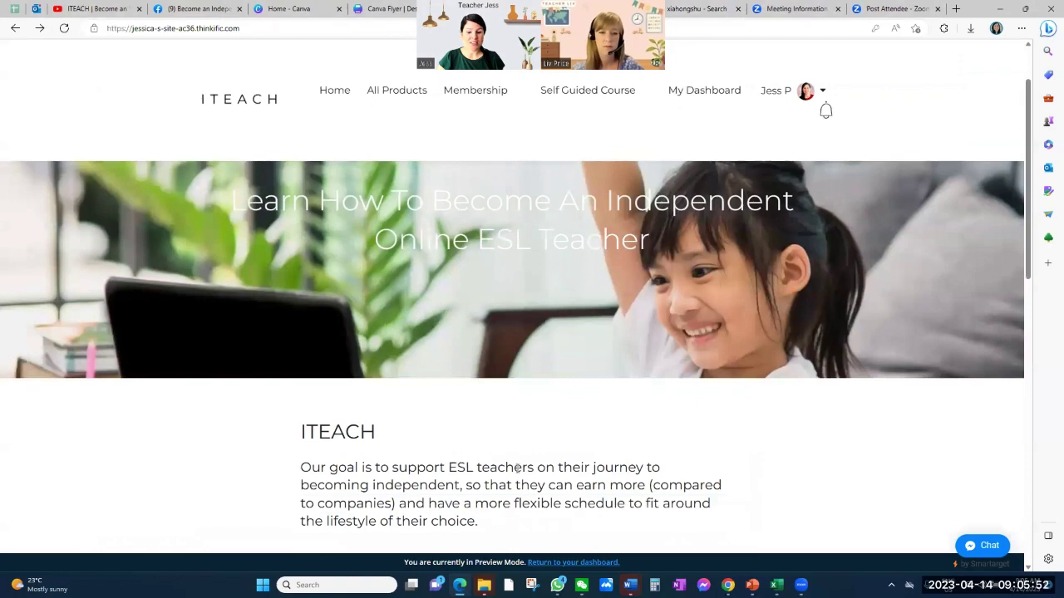
{"action": "scroll", "coordinate": [414, 434], "scroll_direction": "down", "scroll_amount": 2}
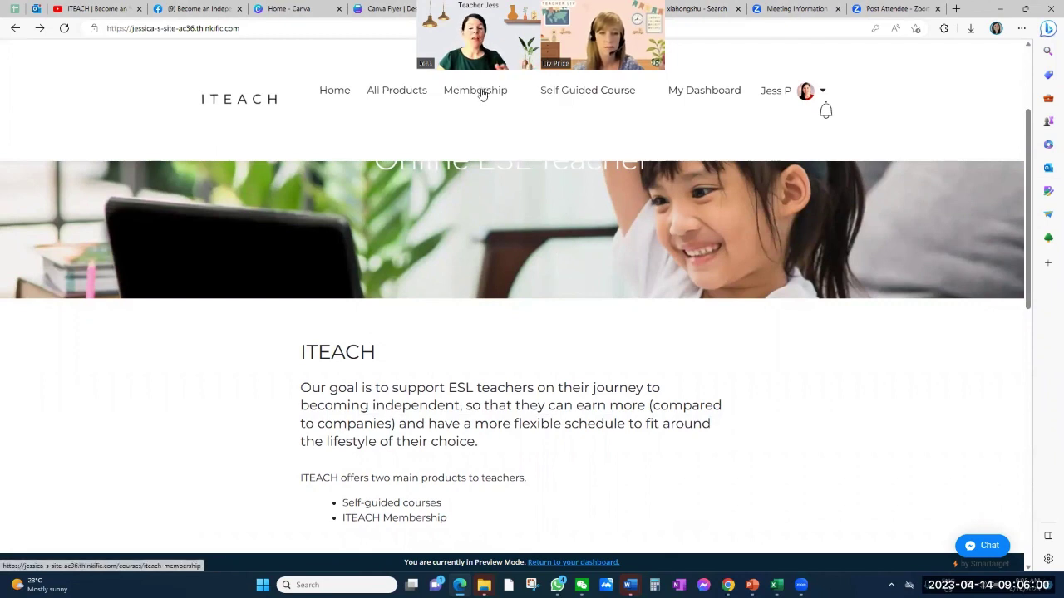
Open the Self Guided Course page on the ITEACH website and view the course's 30-day Road Map
{"action": "left_click", "coordinate": [587, 94]}
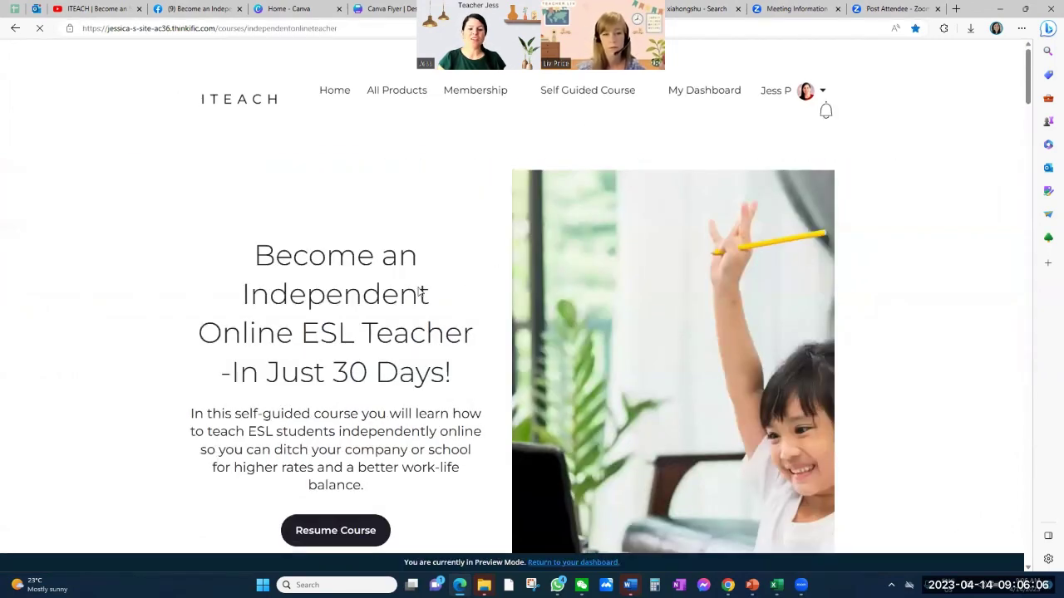
{"action": "scroll", "coordinate": [418, 287], "scroll_direction": "down", "scroll_amount": 5}
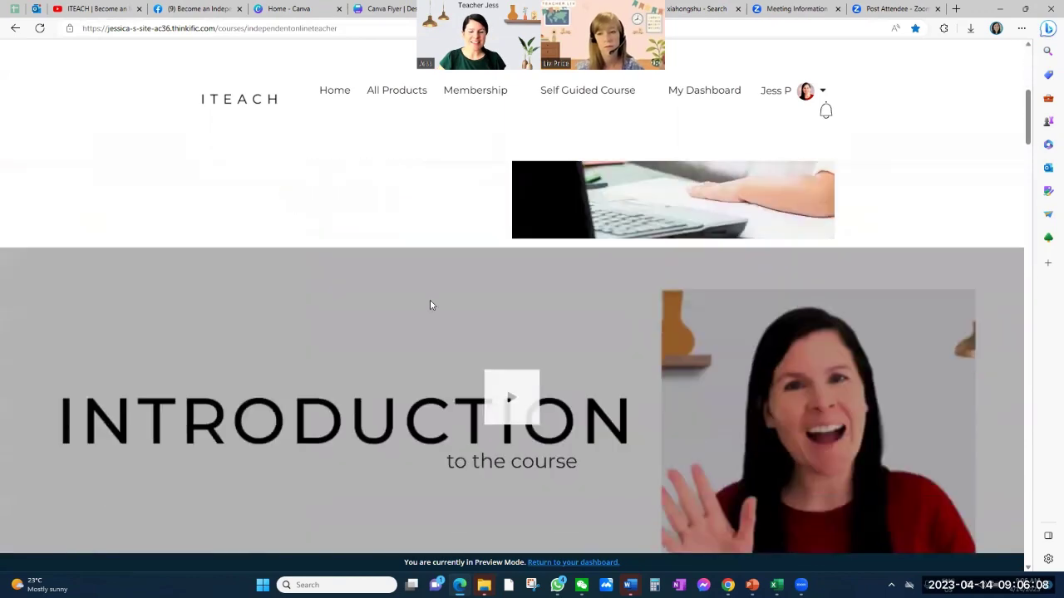
{"action": "scroll", "coordinate": [430, 304], "scroll_direction": "down", "scroll_amount": 6}
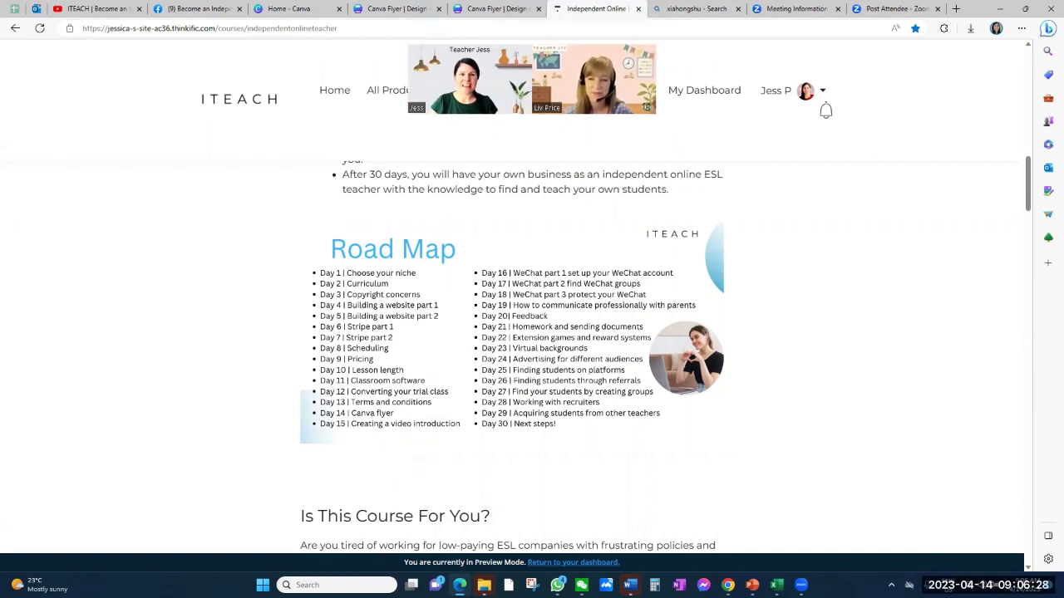
Return to the Canva flyer design and review the instructions, the marketing tips and the sample flyer on pages 2 to 4
{"action": "left_click", "coordinate": [394, 9]}
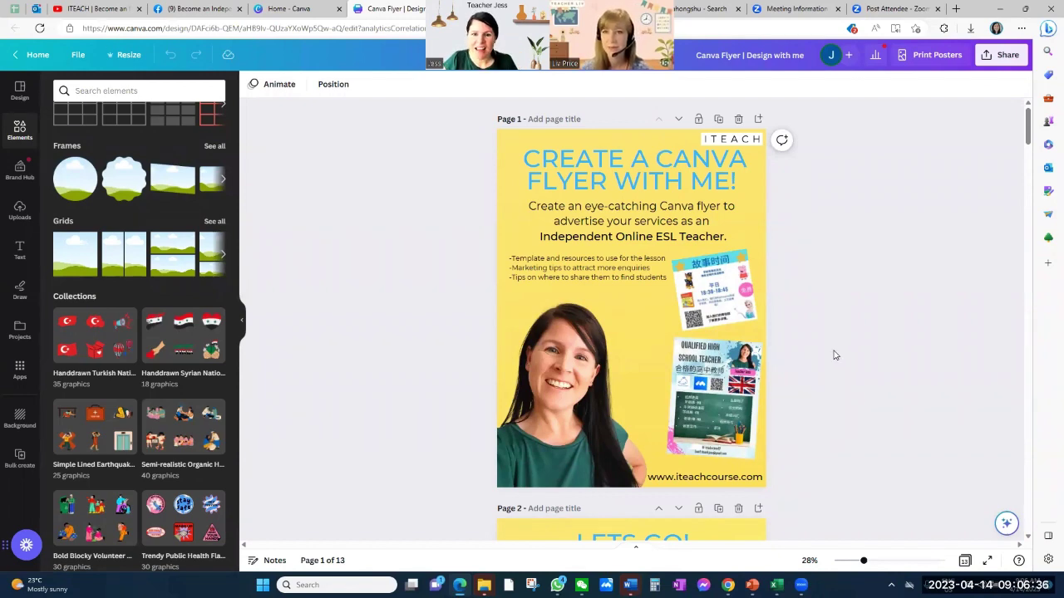
{"action": "scroll", "coordinate": [834, 355], "scroll_direction": "down", "scroll_amount": 2}
{"action": "scroll", "coordinate": [835, 355], "scroll_direction": "down", "scroll_amount": 5}
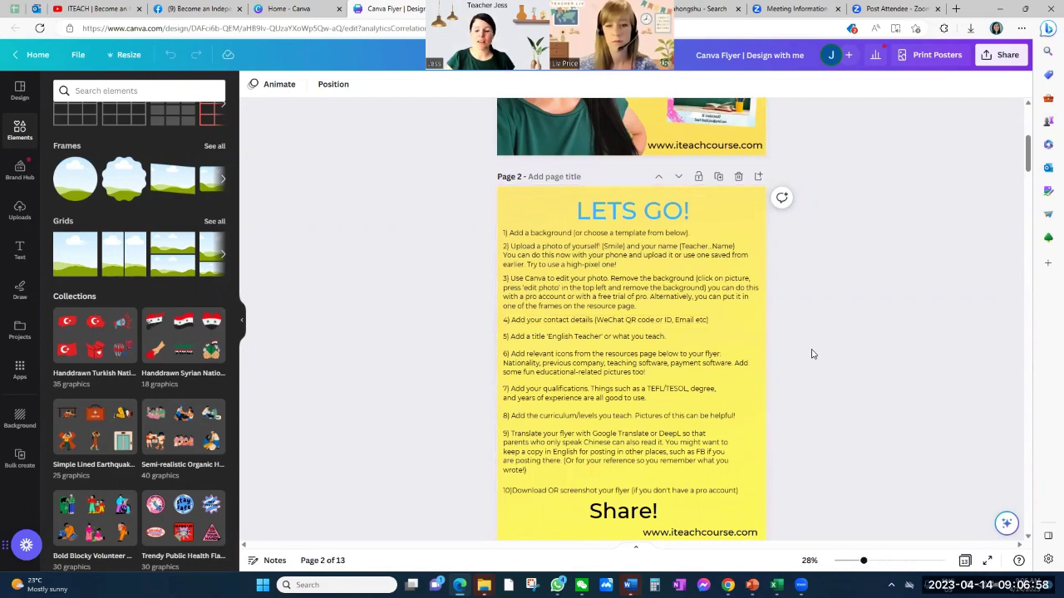
{"action": "scroll", "coordinate": [813, 355], "scroll_direction": "down", "scroll_amount": 6}
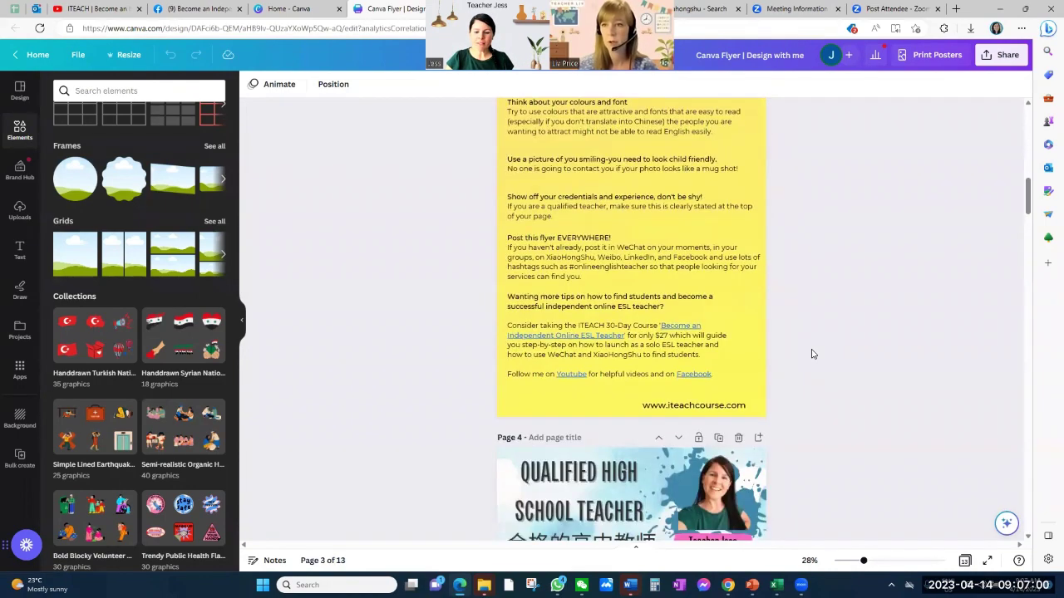
{"action": "scroll", "coordinate": [813, 354], "scroll_direction": "down", "scroll_amount": 6}
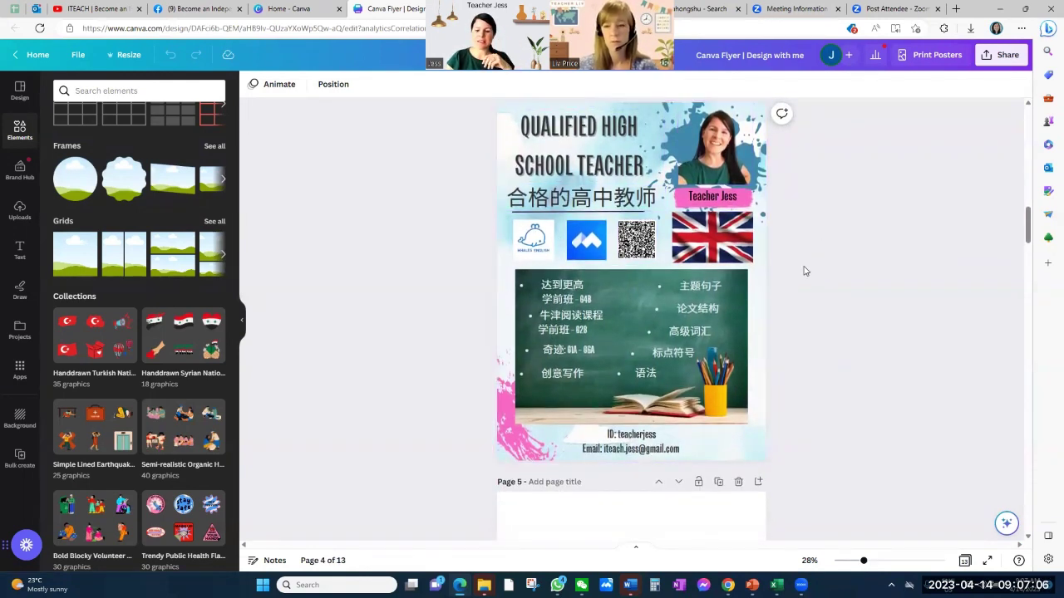
{"action": "scroll", "coordinate": [798, 272], "scroll_direction": "down", "scroll_amount": 2}
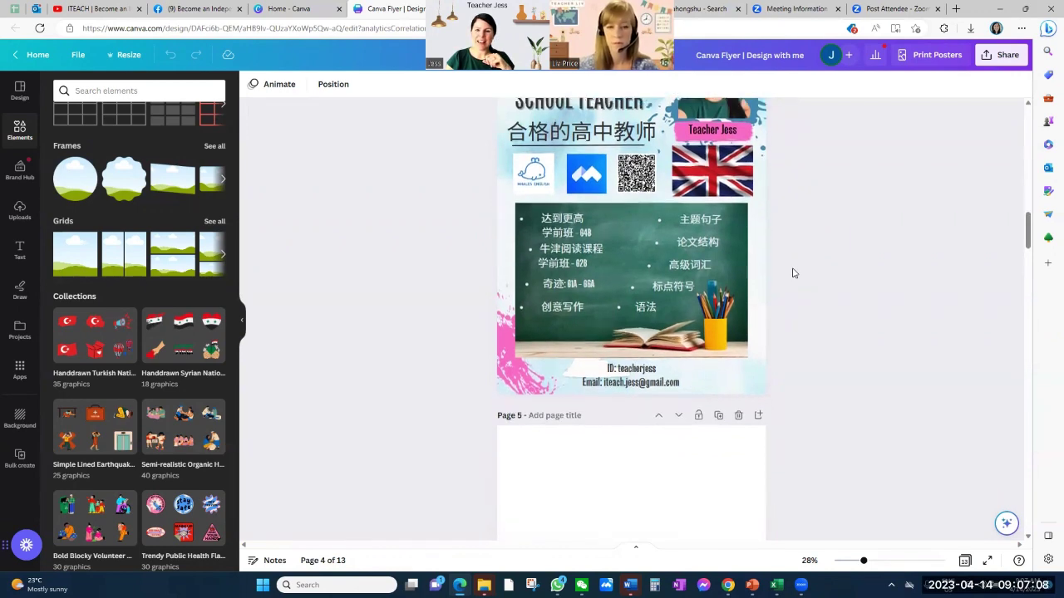
Look through the blank design page, the resource pages and the flyer templates from page 5 to page 13
{"action": "scroll", "coordinate": [791, 274], "scroll_direction": "down", "scroll_amount": 2}
{"action": "scroll", "coordinate": [790, 286], "scroll_direction": "down", "scroll_amount": 1}
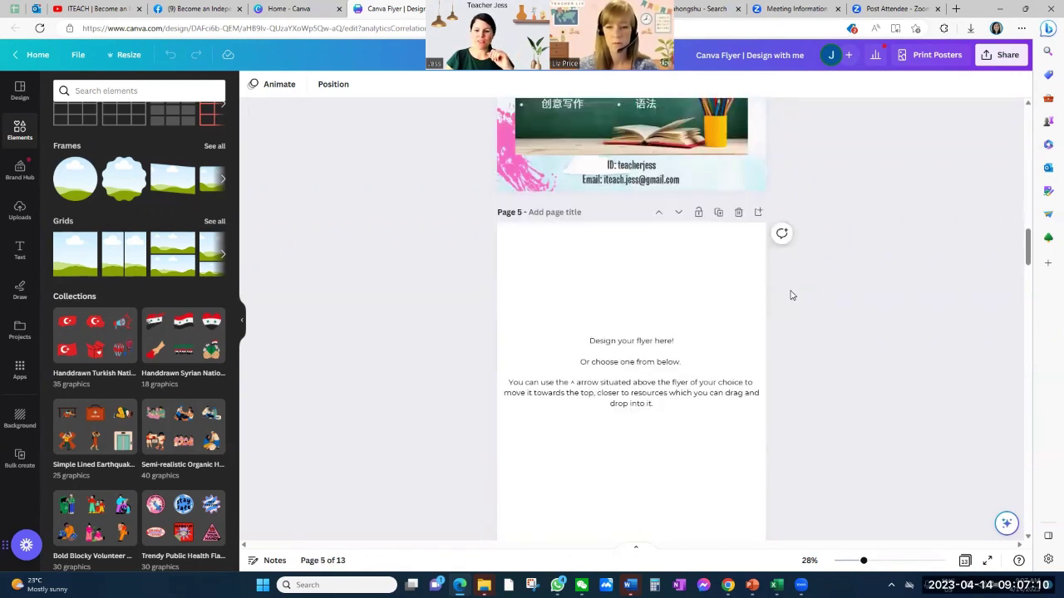
{"action": "scroll", "coordinate": [791, 295], "scroll_direction": "down", "scroll_amount": 12}
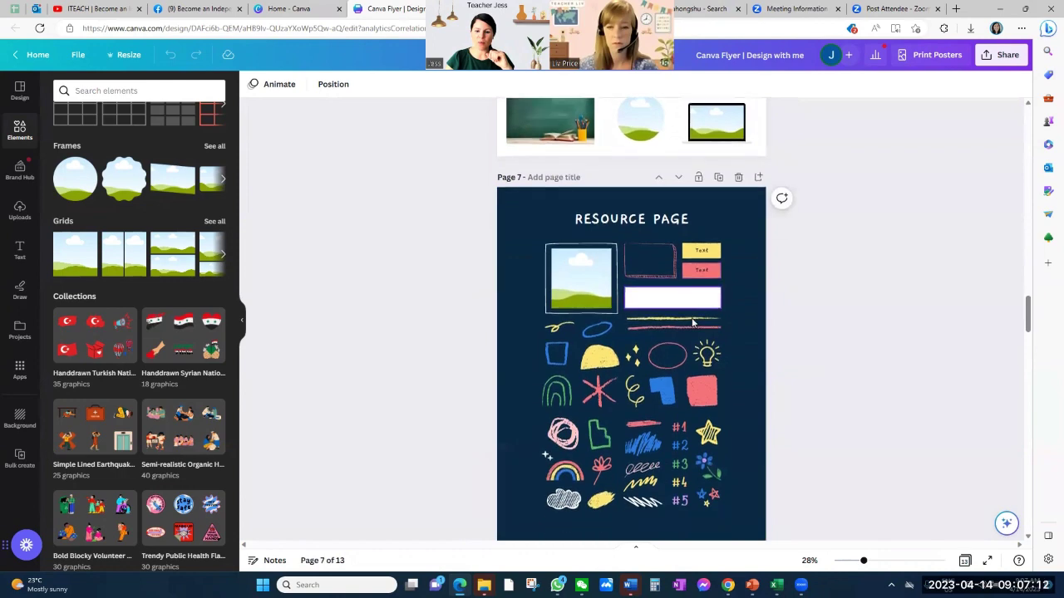
{"action": "scroll", "coordinate": [692, 323], "scroll_direction": "down", "scroll_amount": 10}
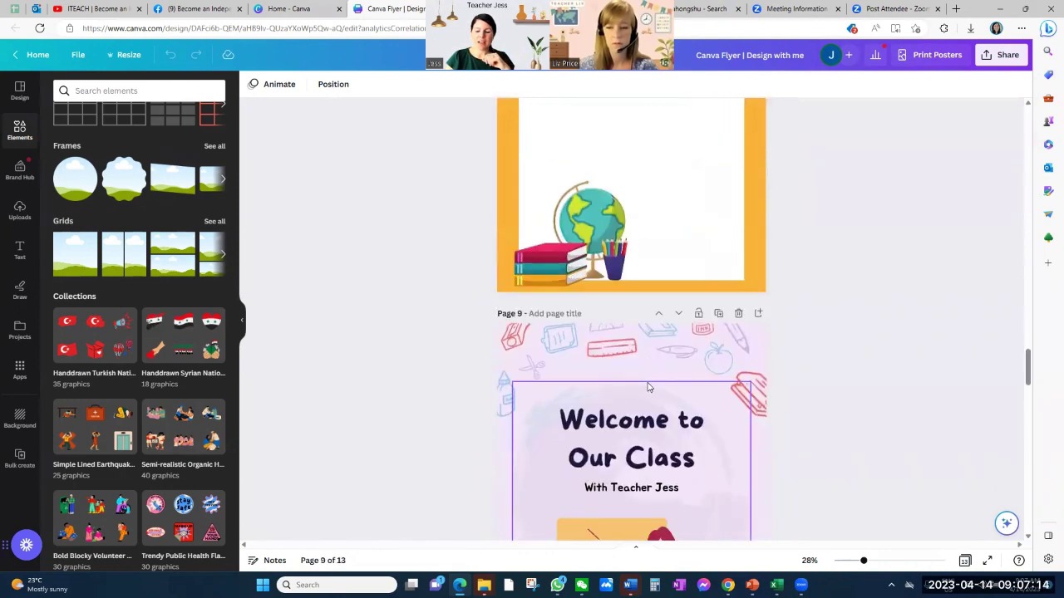
{"action": "scroll", "coordinate": [649, 389], "scroll_direction": "down", "scroll_amount": 8}
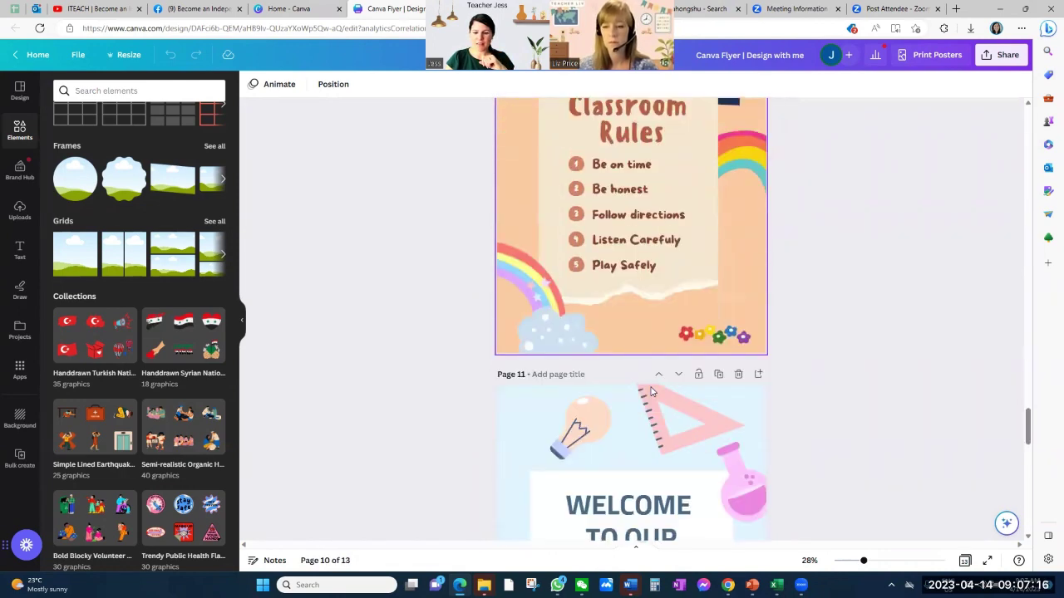
{"action": "scroll", "coordinate": [650, 390], "scroll_direction": "down", "scroll_amount": 8}
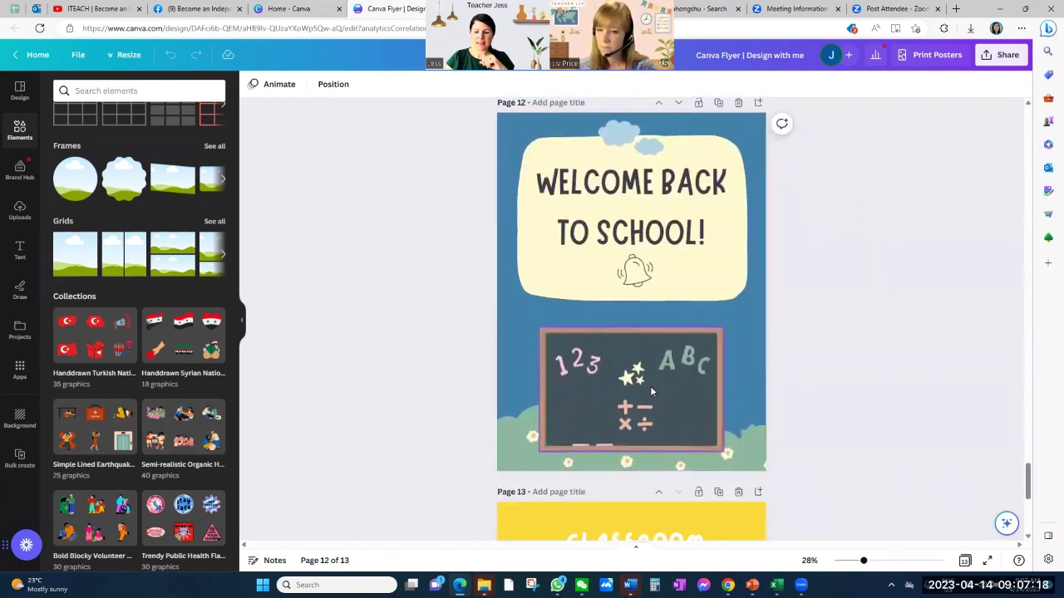
{"action": "scroll", "coordinate": [651, 391], "scroll_direction": "down", "scroll_amount": 5}
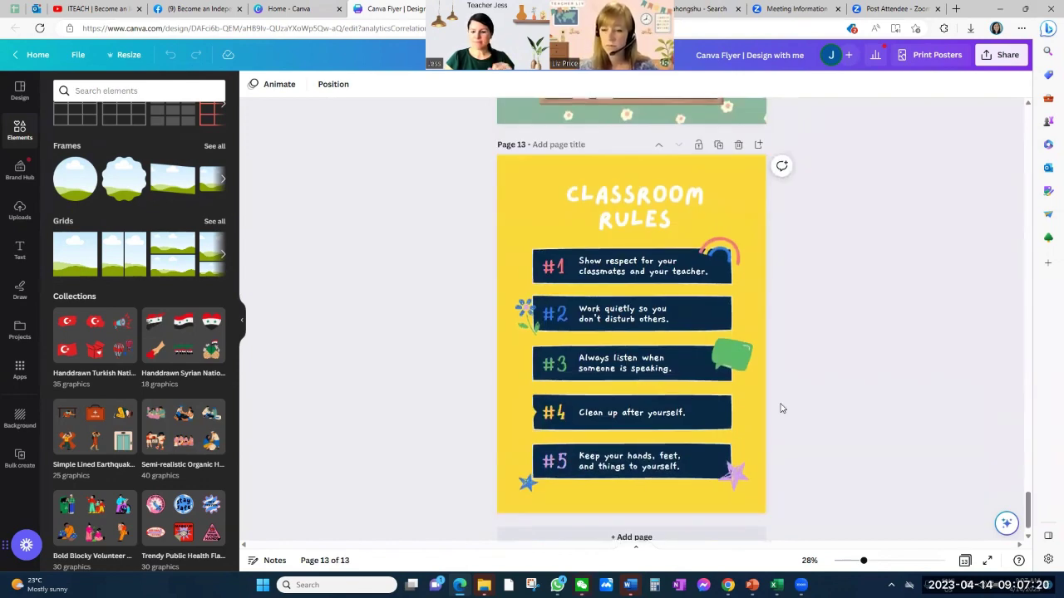
Look back through the templates and resource pages up to page 5, and return to the templates on pages 8 and 9
{"action": "scroll", "coordinate": [784, 406], "scroll_direction": "up", "scroll_amount": 3}
{"action": "scroll", "coordinate": [785, 404], "scroll_direction": "up", "scroll_amount": 10}
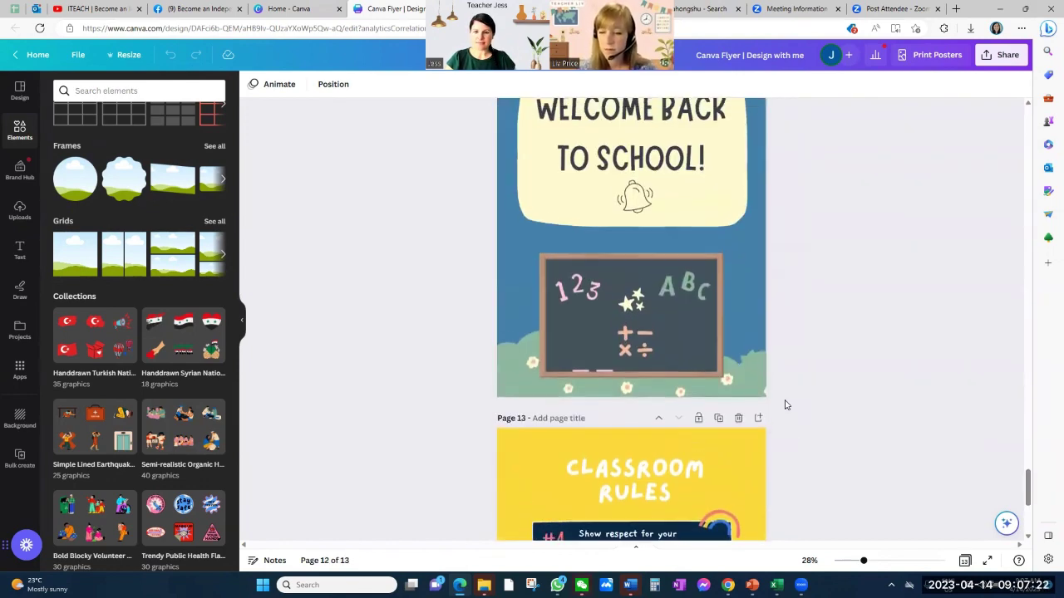
{"action": "scroll", "coordinate": [786, 405], "scroll_direction": "up", "scroll_amount": 11}
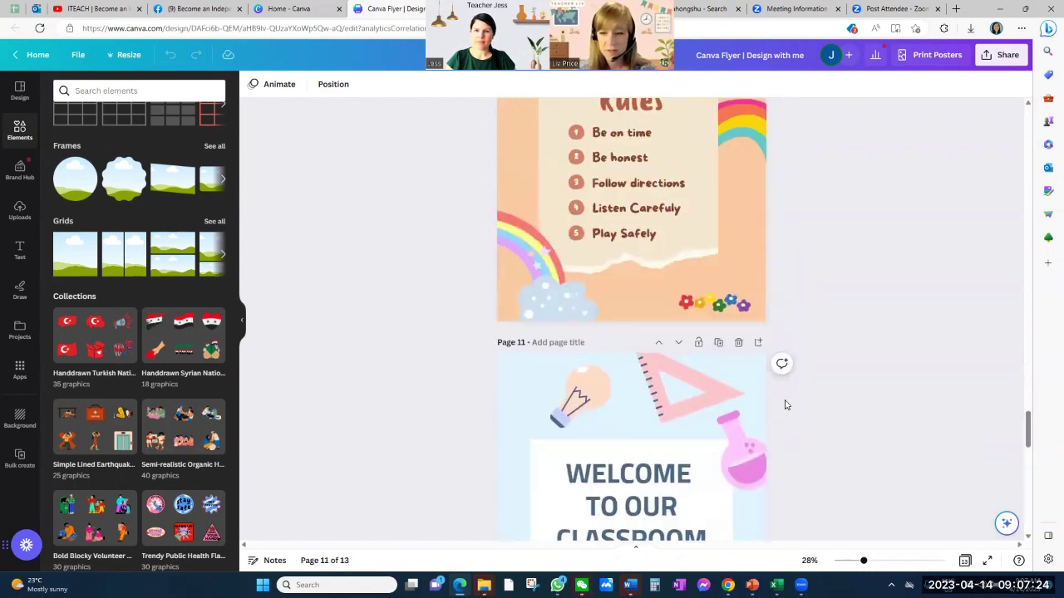
{"action": "scroll", "coordinate": [786, 404], "scroll_direction": "up", "scroll_amount": 9}
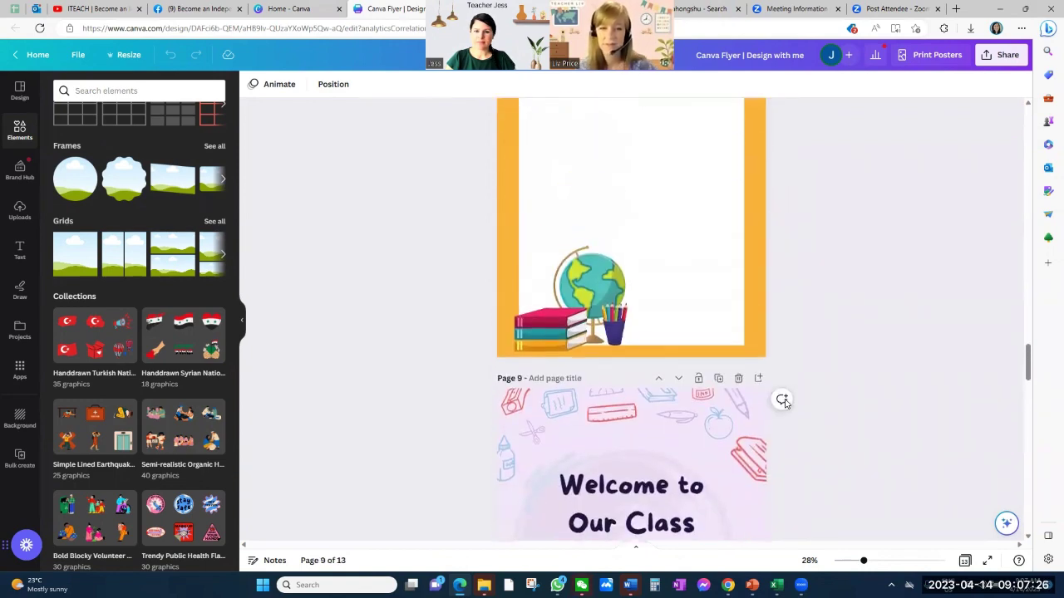
{"action": "scroll", "coordinate": [785, 404], "scroll_direction": "up", "scroll_amount": 5}
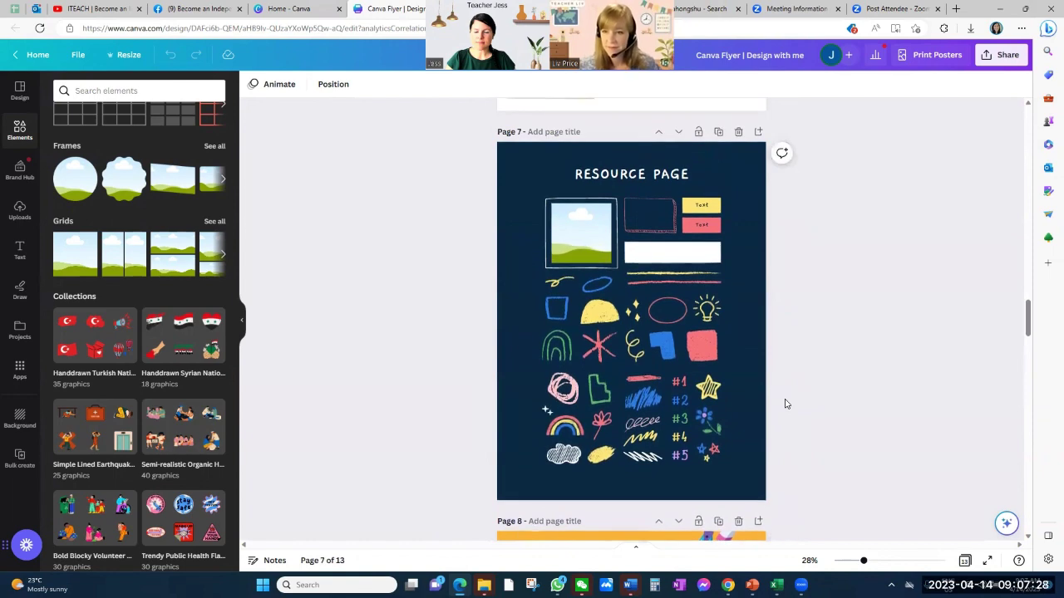
{"action": "scroll", "coordinate": [785, 404], "scroll_direction": "up", "scroll_amount": 4}
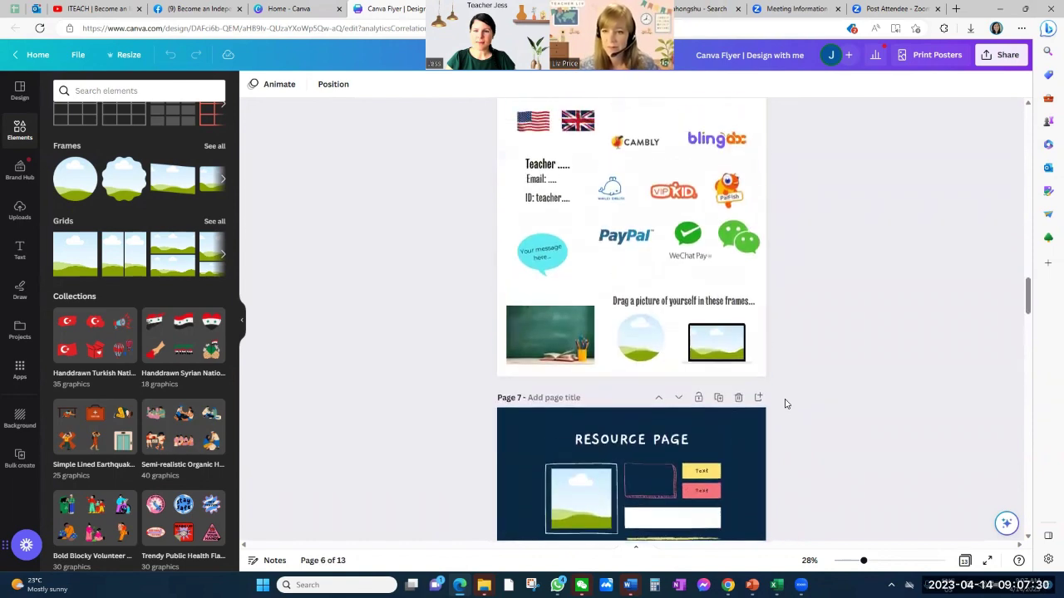
{"action": "scroll", "coordinate": [785, 404], "scroll_direction": "up", "scroll_amount": 3}
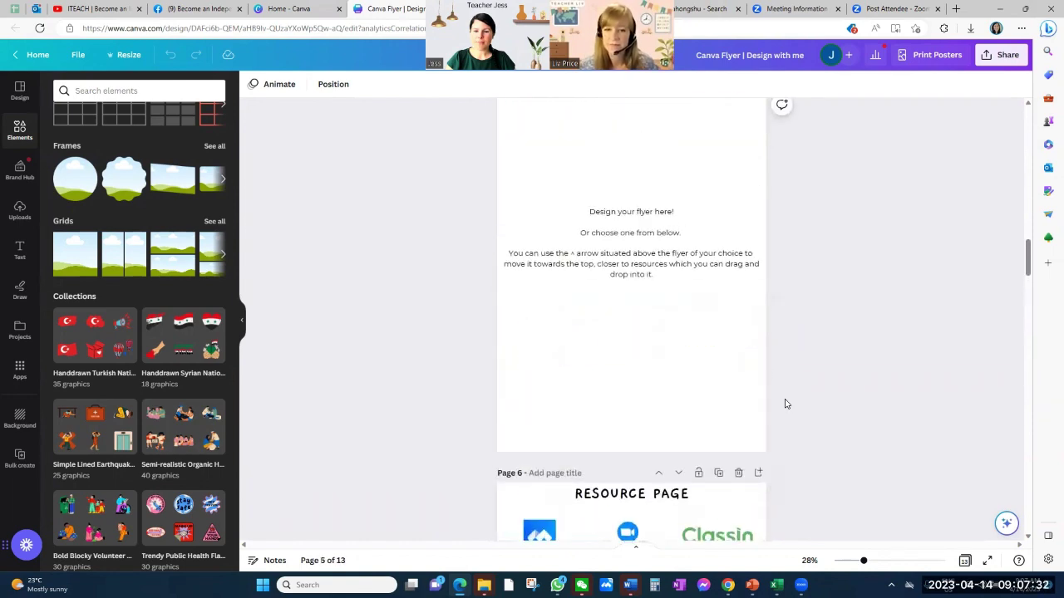
{"action": "scroll", "coordinate": [786, 403], "scroll_direction": "down", "scroll_amount": 10}
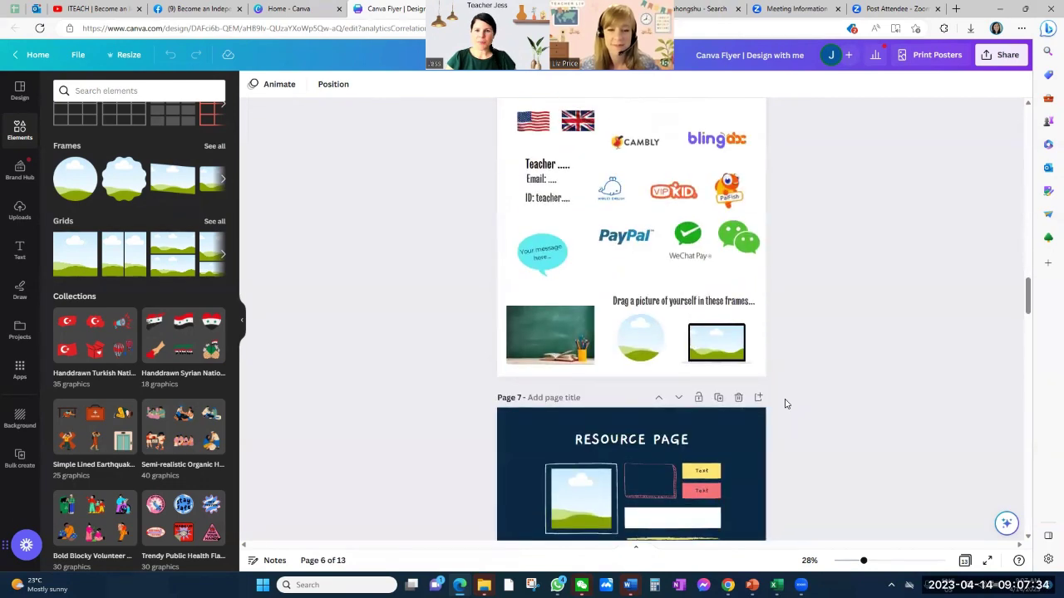
{"action": "scroll", "coordinate": [786, 404], "scroll_direction": "down", "scroll_amount": 8}
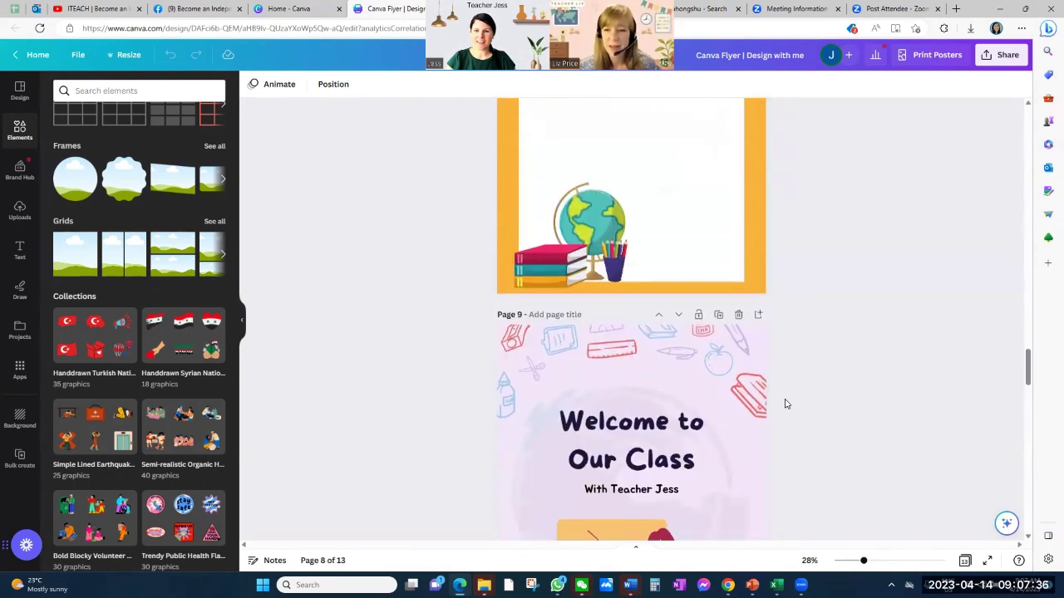
Look over the templates on pages 9 and 10 and go back to the sample flyer on page 4
{"action": "scroll", "coordinate": [785, 400], "scroll_direction": "down", "scroll_amount": 2}
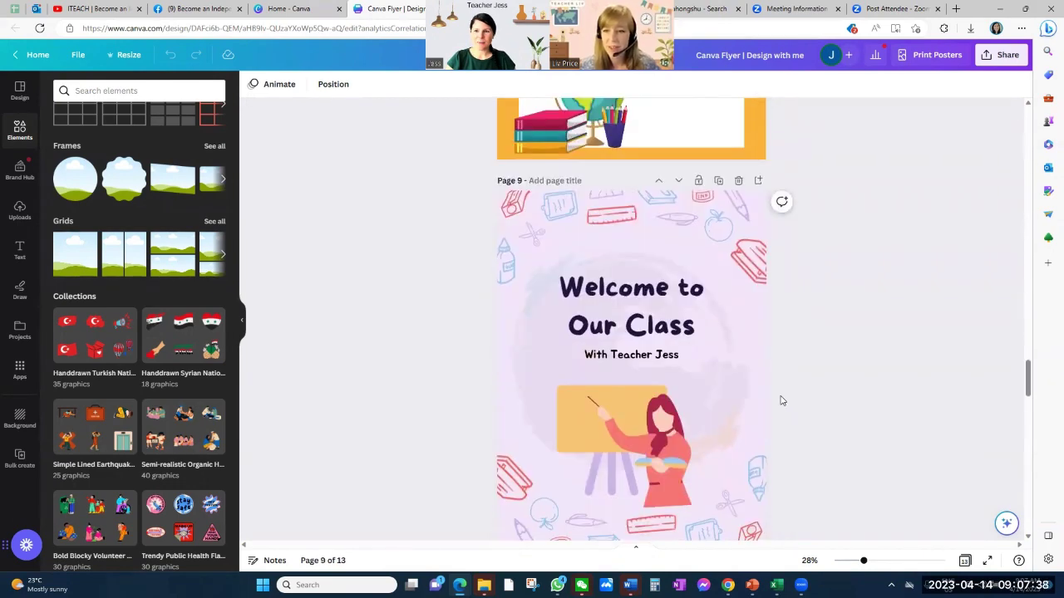
{"action": "scroll", "coordinate": [782, 397], "scroll_direction": "down", "scroll_amount": 5}
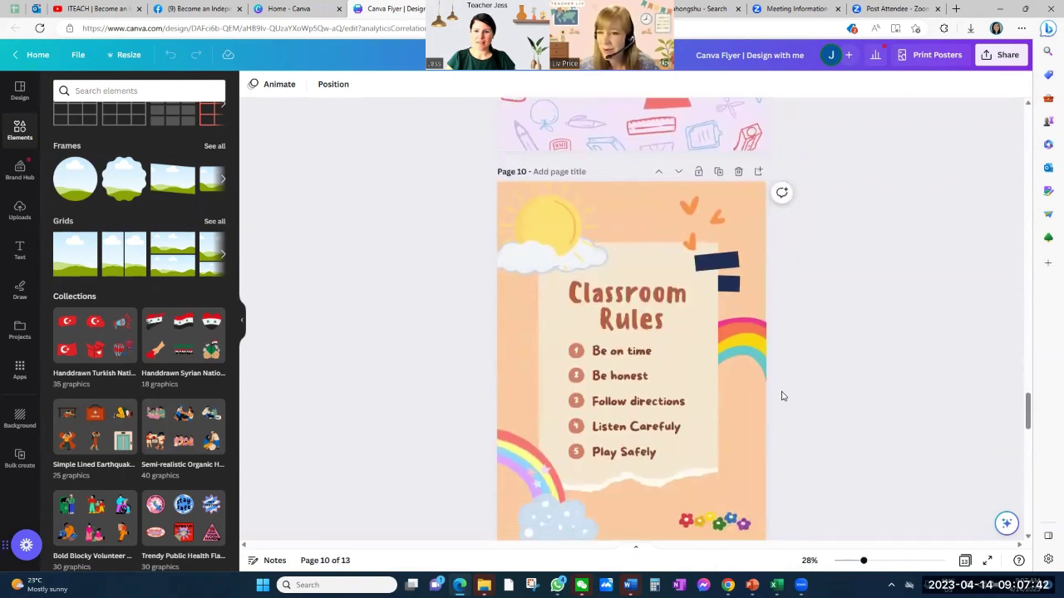
{"action": "scroll", "coordinate": [781, 397], "scroll_direction": "up", "scroll_amount": 12}
{"action": "scroll", "coordinate": [782, 397], "scroll_direction": "up", "scroll_amount": 15}
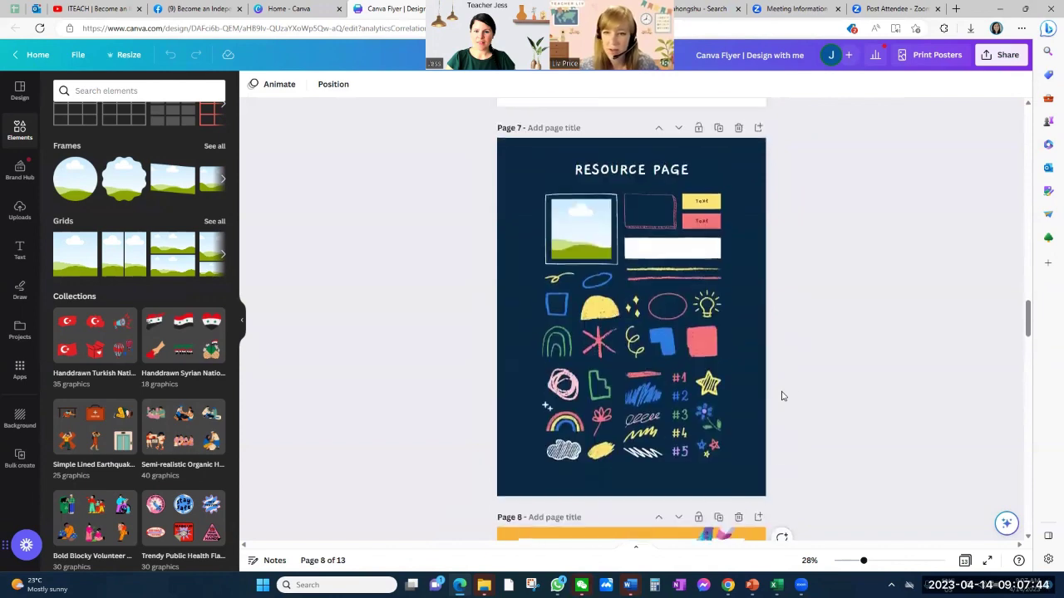
{"action": "scroll", "coordinate": [783, 382], "scroll_direction": "up", "scroll_amount": 6}
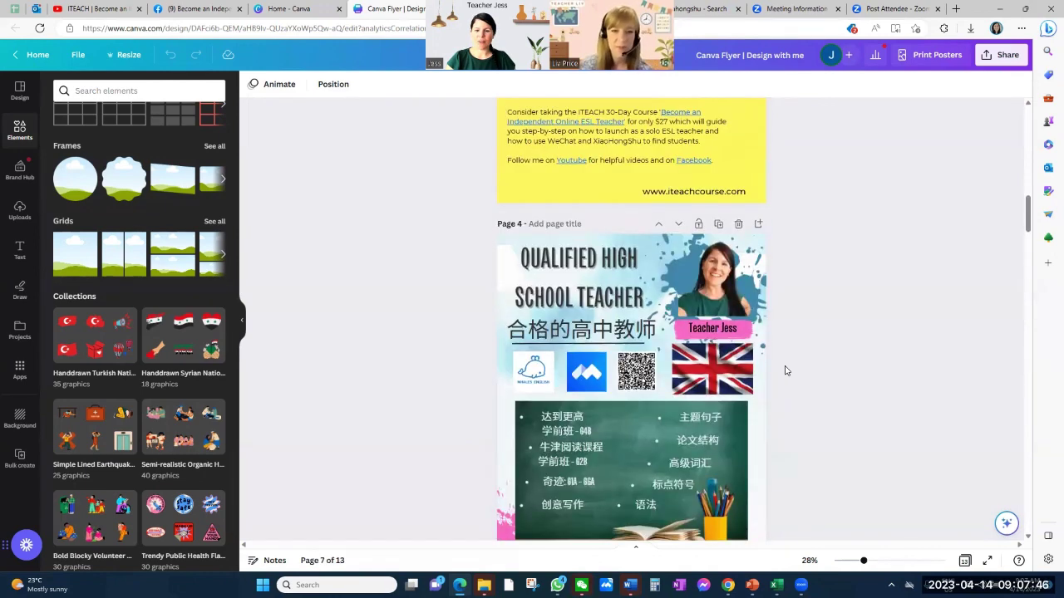
{"action": "scroll", "coordinate": [845, 375], "scroll_direction": "down", "scroll_amount": 2}
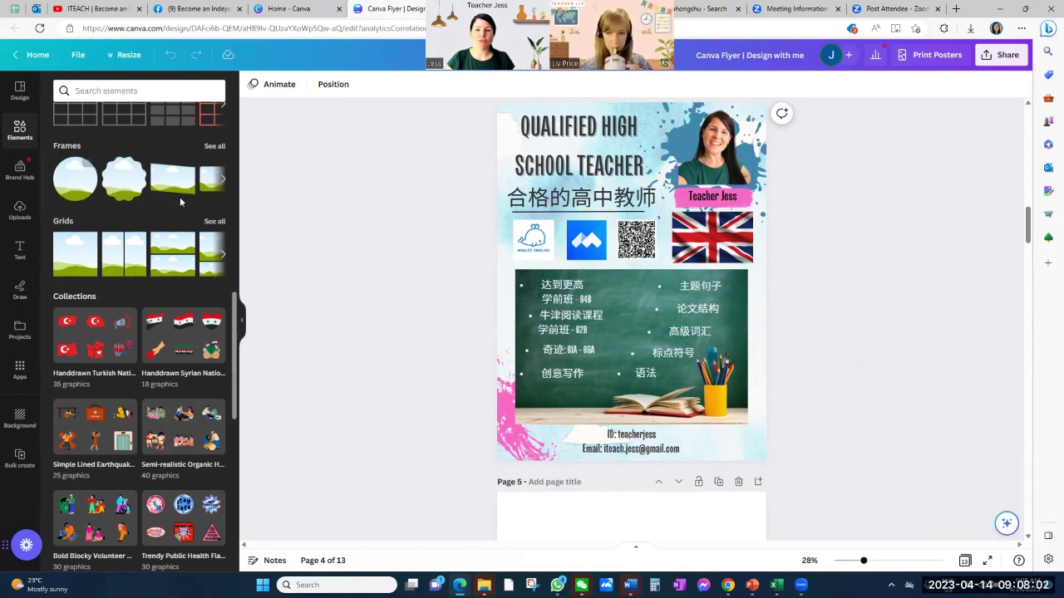
Move the logo and flag Resource Page above the blank page so that it directly follows the sample flyer
{"action": "scroll", "coordinate": [689, 373], "scroll_direction": "down", "scroll_amount": 1}
{"action": "scroll", "coordinate": [689, 373], "scroll_direction": "down", "scroll_amount": 7}
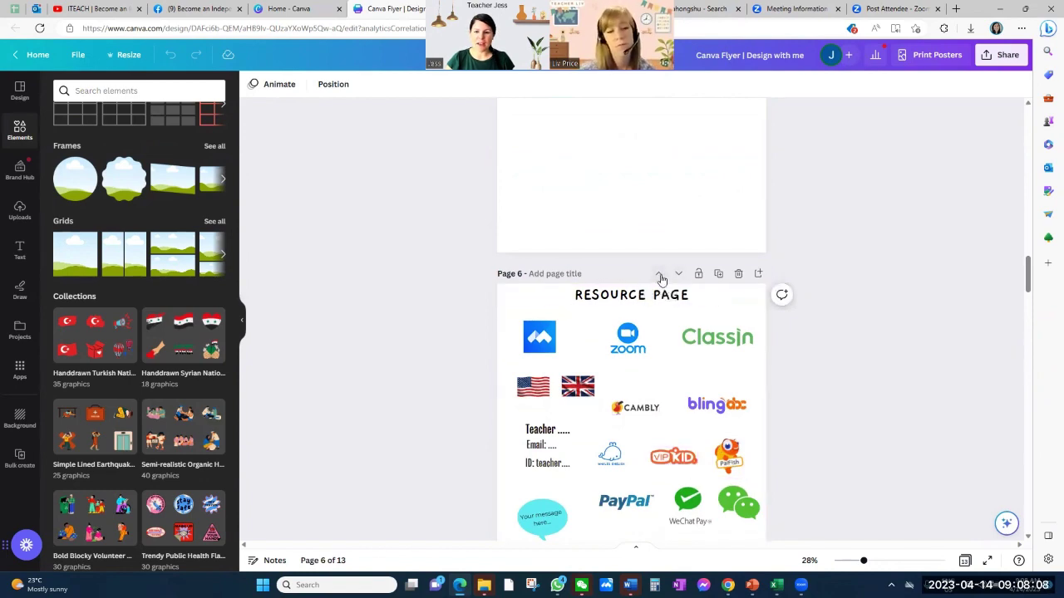
{"action": "left_click", "coordinate": [661, 274]}
{"action": "scroll", "coordinate": [653, 191], "scroll_direction": "up", "scroll_amount": 2}
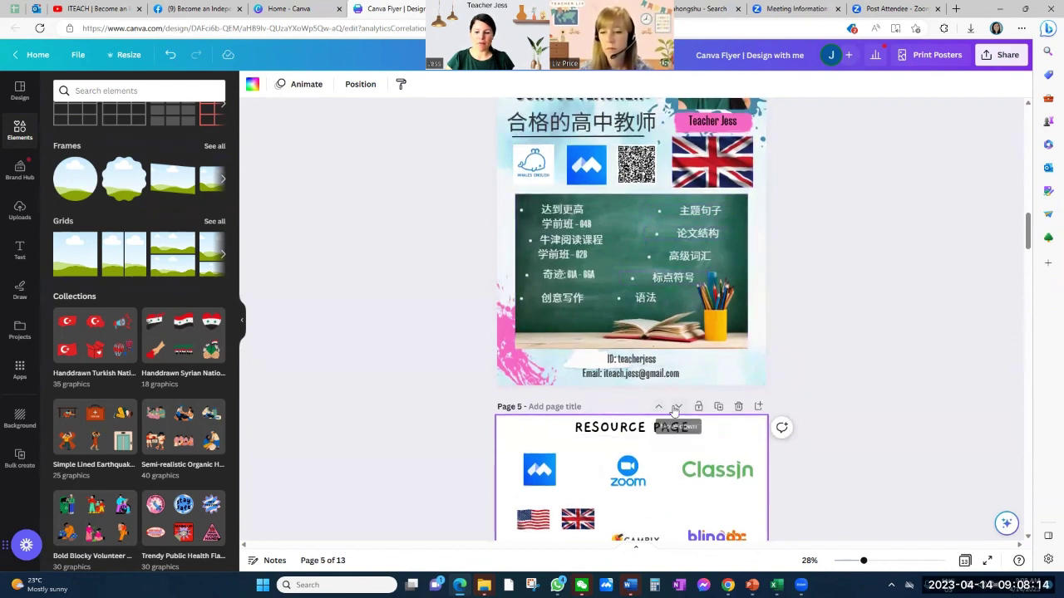
Return to the sample flyer on page 4 and open the uploaded images
{"action": "scroll", "coordinate": [720, 347], "scroll_direction": "up", "scroll_amount": 1}
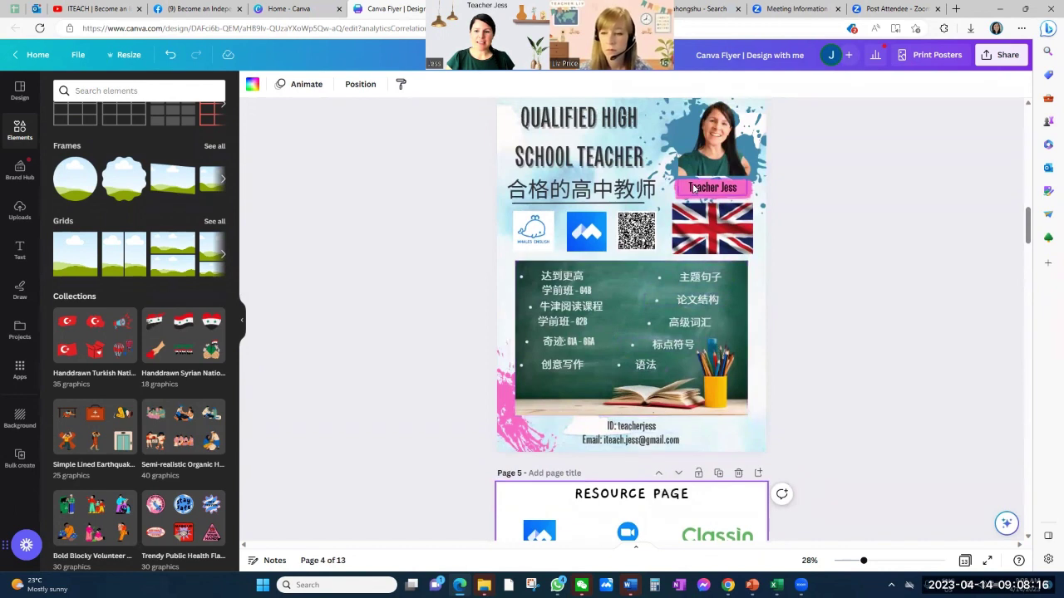
{"action": "scroll", "coordinate": [711, 210], "scroll_direction": "up", "scroll_amount": 1}
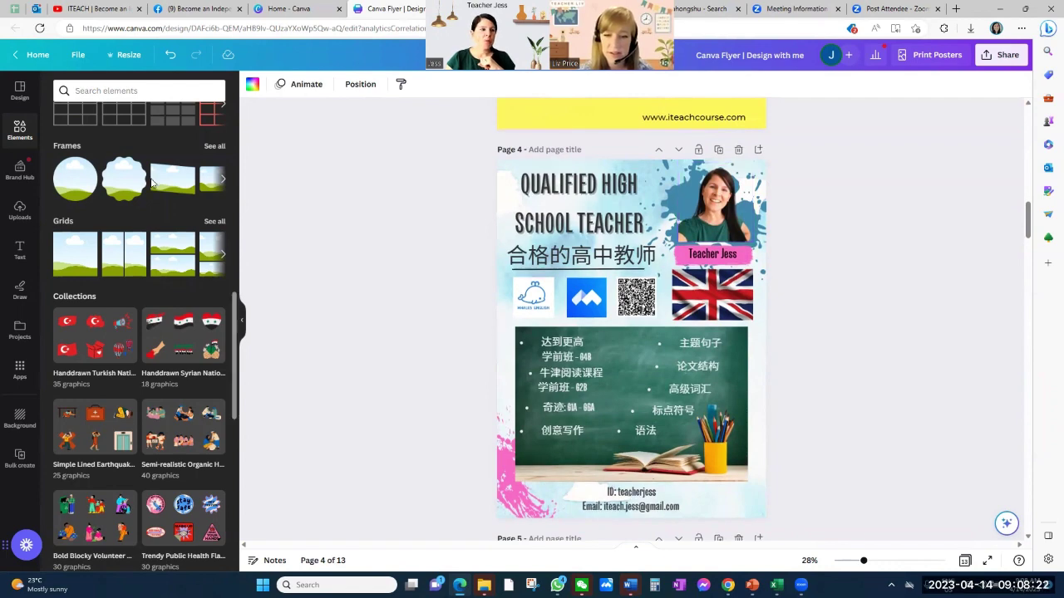
{"action": "left_click", "coordinate": [20, 210]}
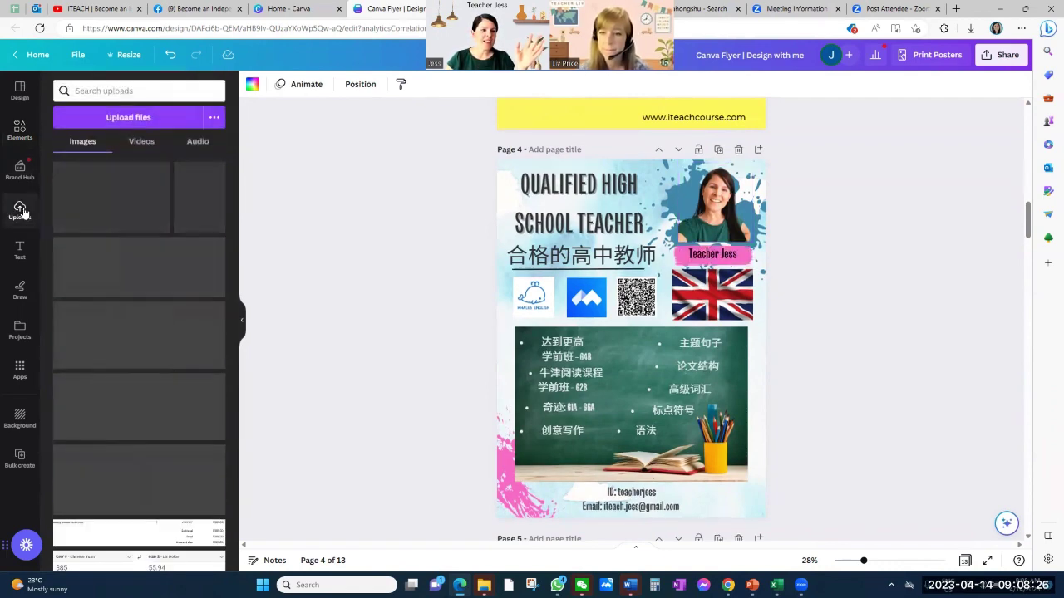
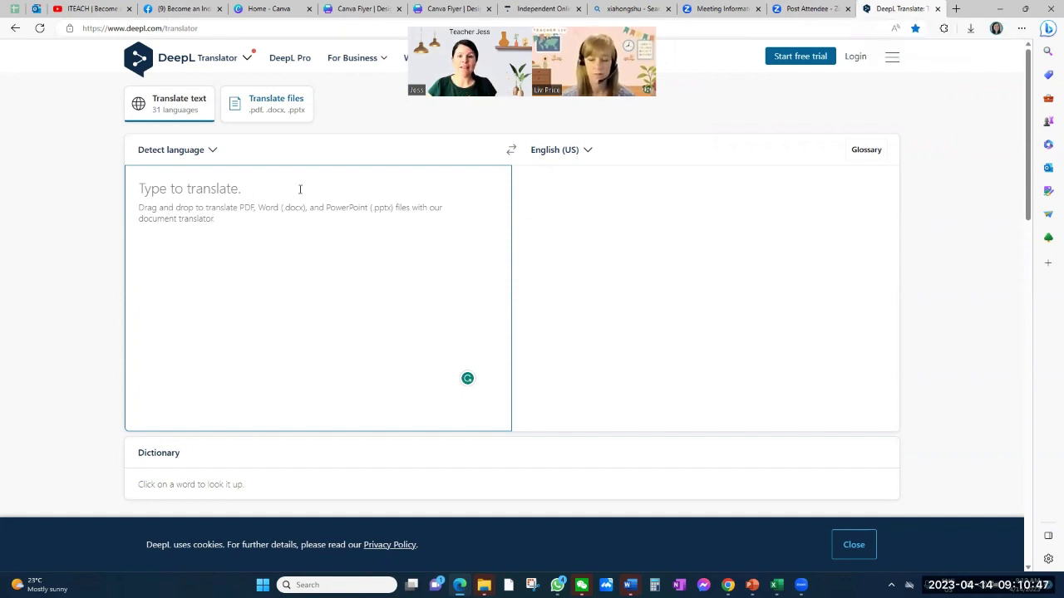
Try to change the translation languages in DeepL, and reload the translator page
{"action": "left_click", "coordinate": [511, 153]}
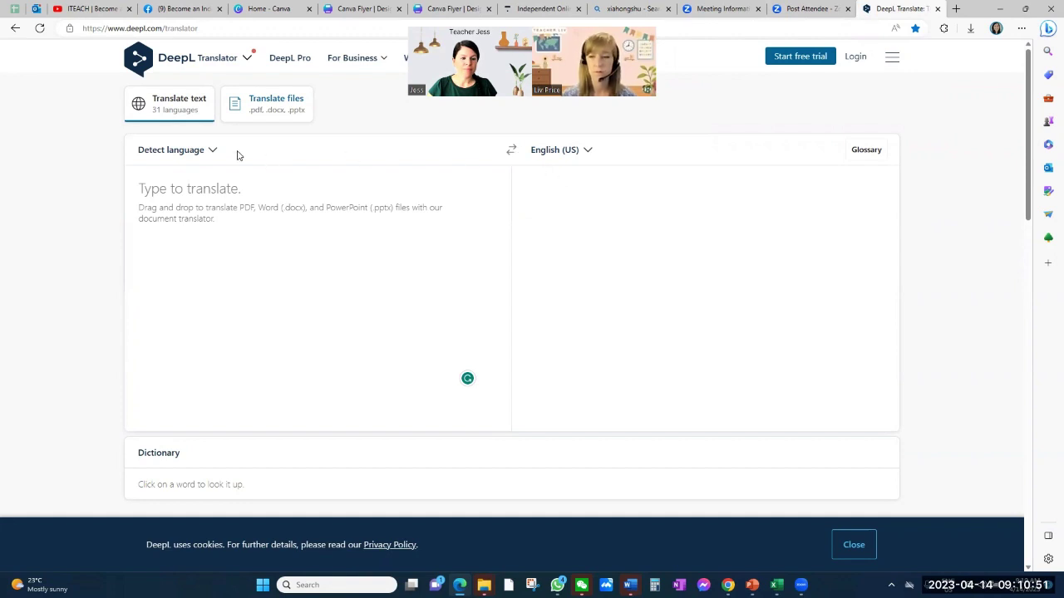
{"action": "left_click", "coordinate": [558, 152]}
{"action": "left_click", "coordinate": [489, 203]}
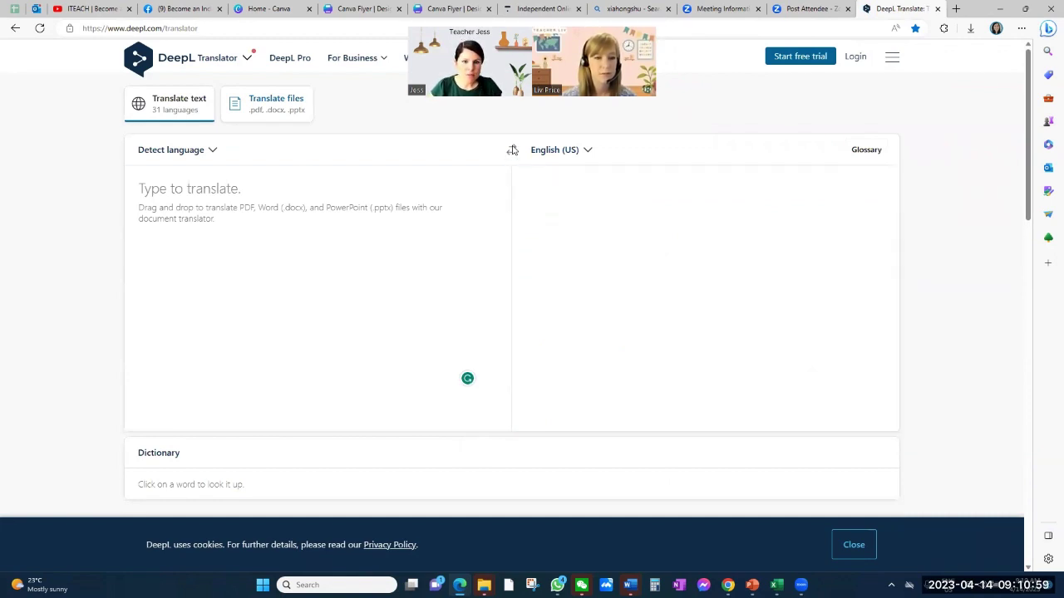
{"action": "key", "text": "F5"}
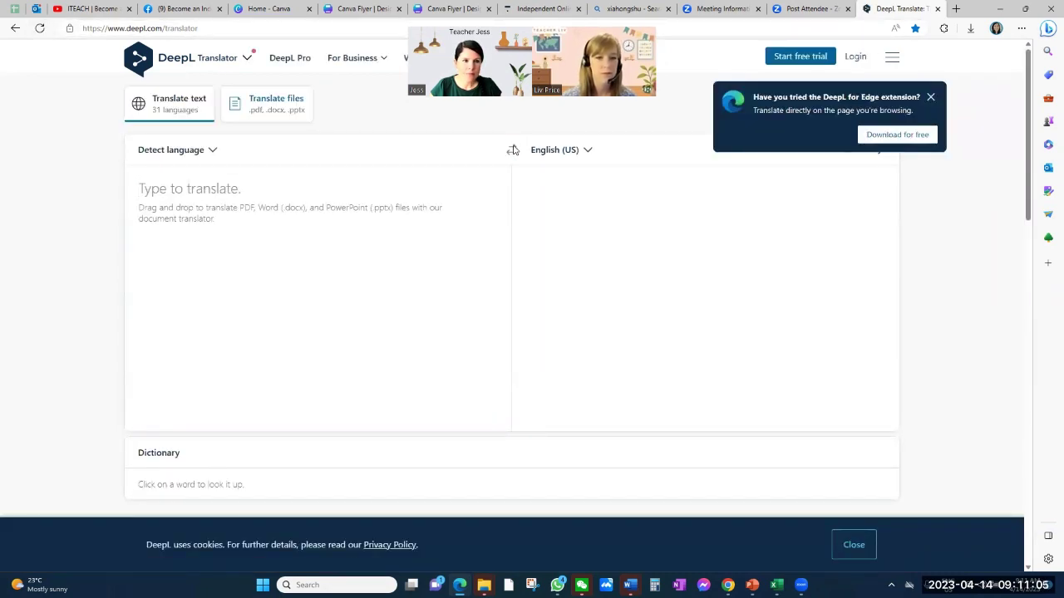
Set the DeepL source language to English and the target language to Chinese (simplified)
{"action": "left_click", "coordinate": [202, 156]}
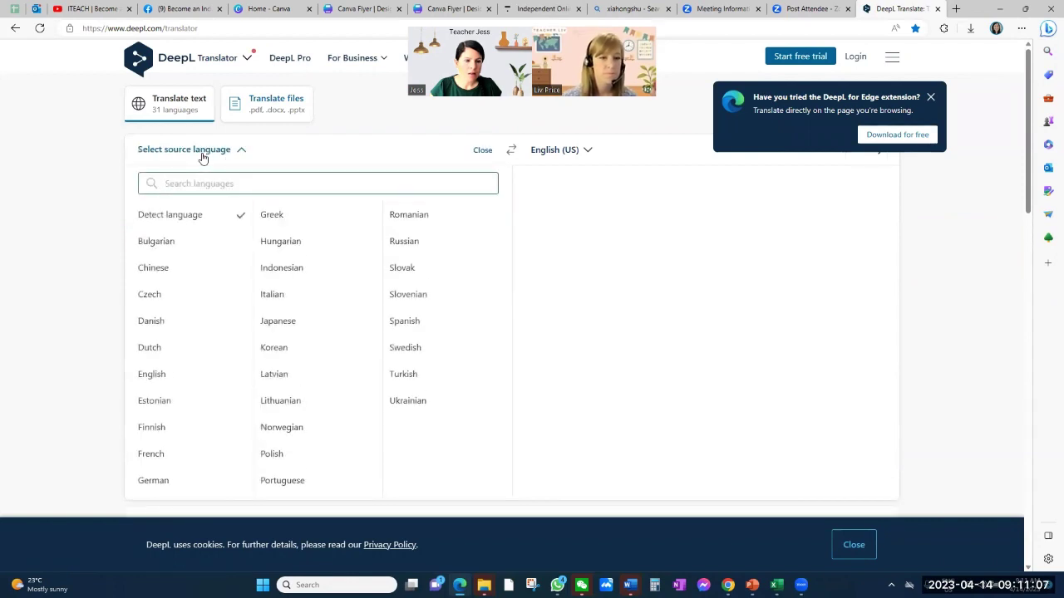
{"action": "type", "text": "engli"}
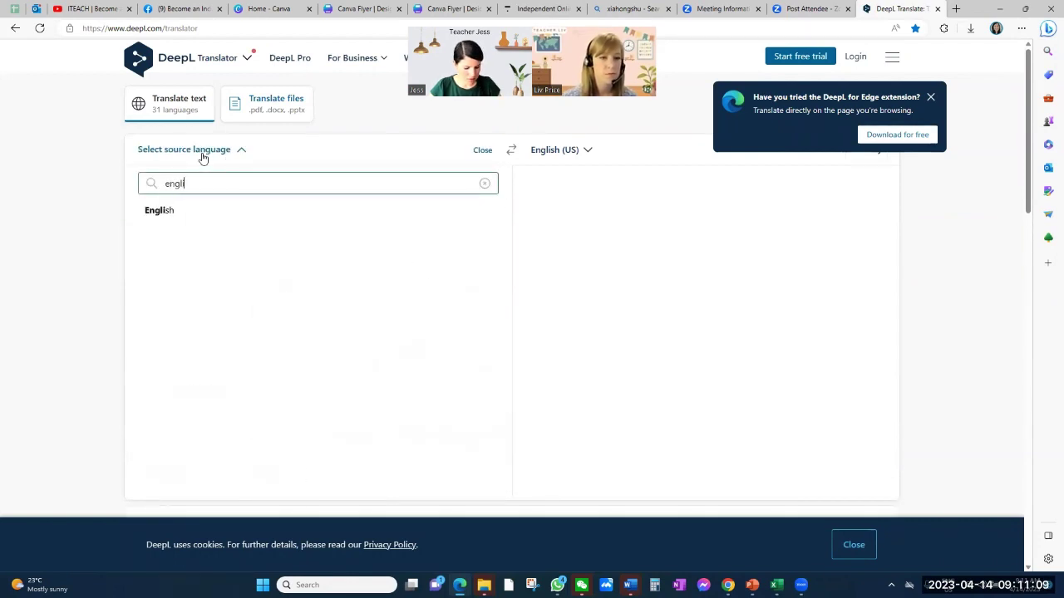
{"action": "type", "text": "sh"}
{"action": "left_click", "coordinate": [159, 210]}
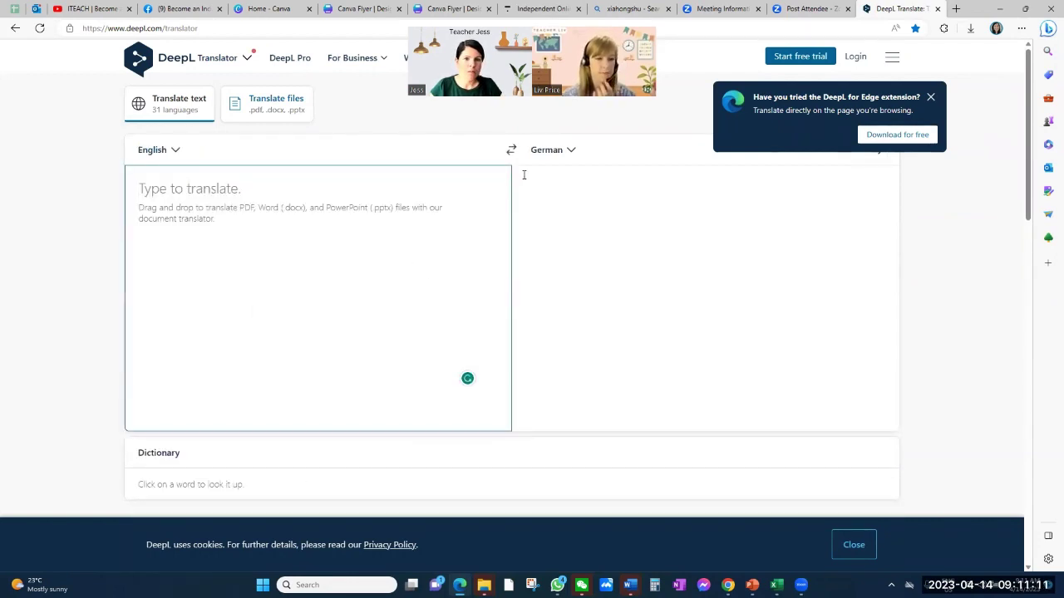
{"action": "left_click", "coordinate": [568, 154]}
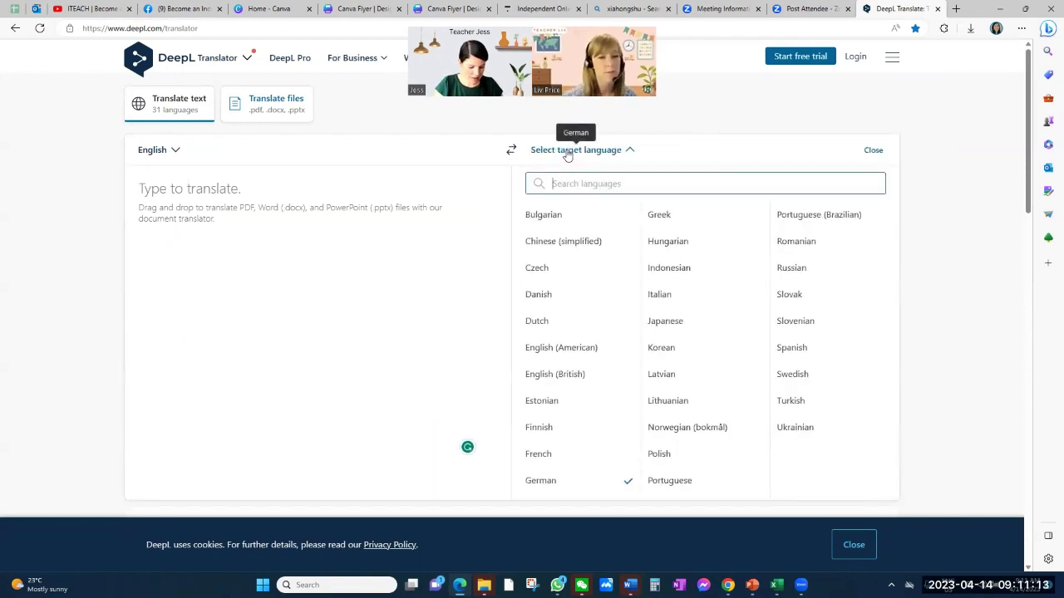
{"action": "type", "text": "chinese"}
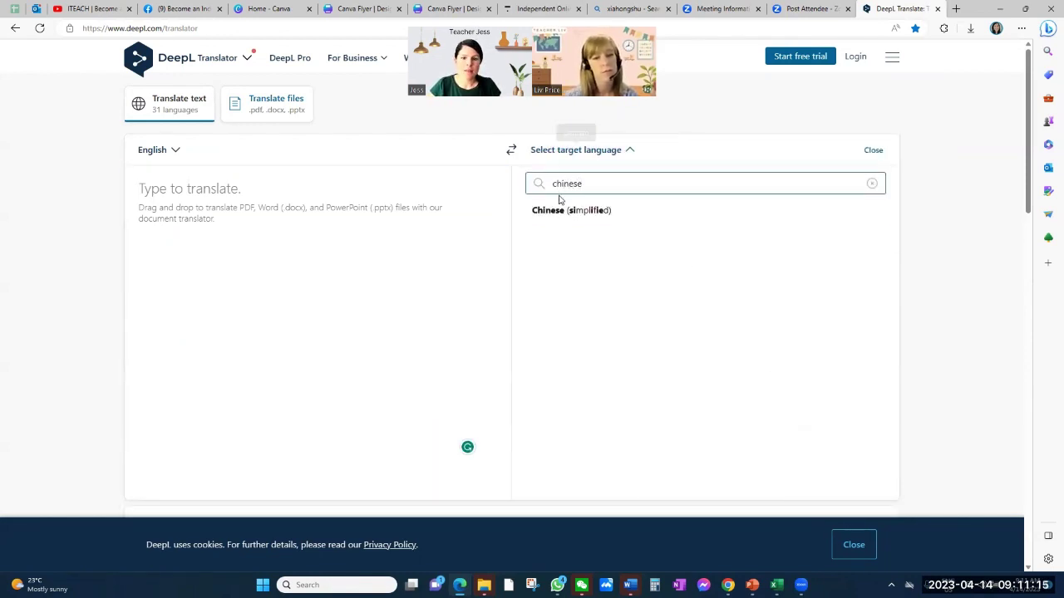
{"action": "left_click", "coordinate": [562, 210]}
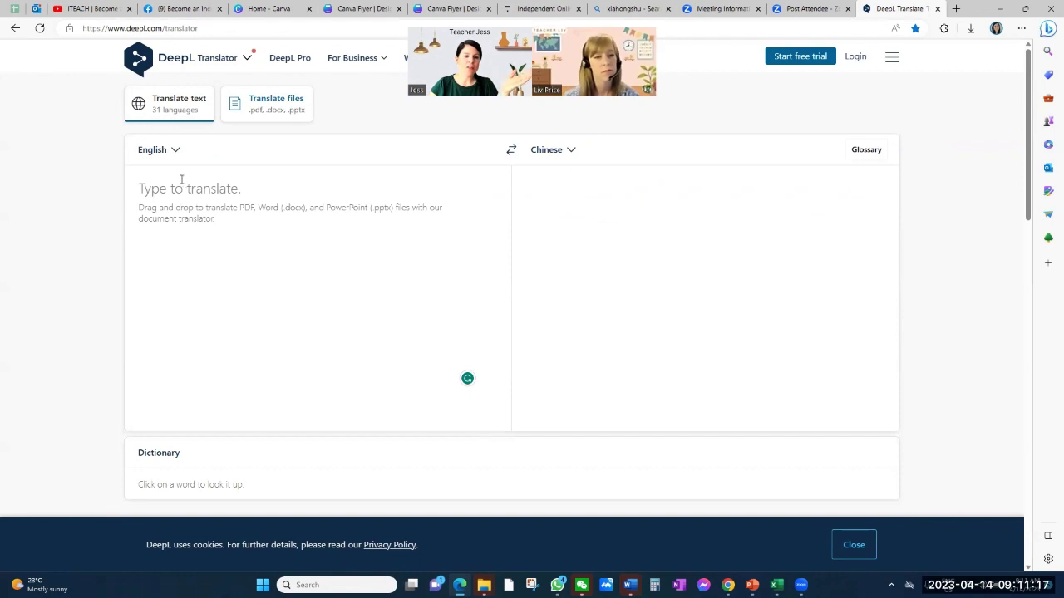
Enter "Qualified High School Teacher" as the text to translate, correcting the wrongly capitalised letters
{"action": "left_click", "coordinate": [218, 207]}
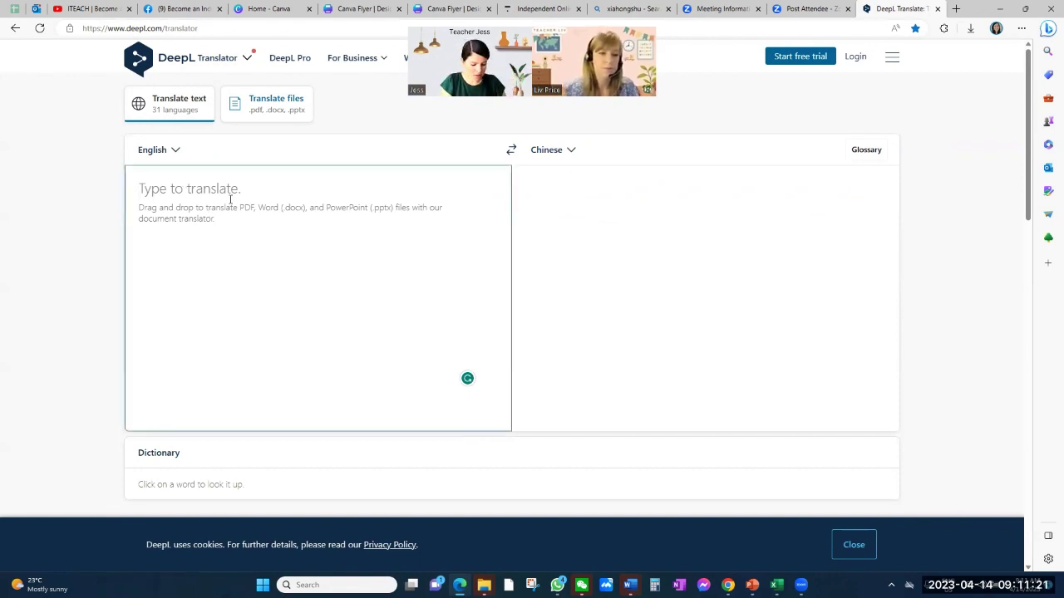
{"action": "type", "text": "Que"}
{"action": "key", "text": "BackSpace"}
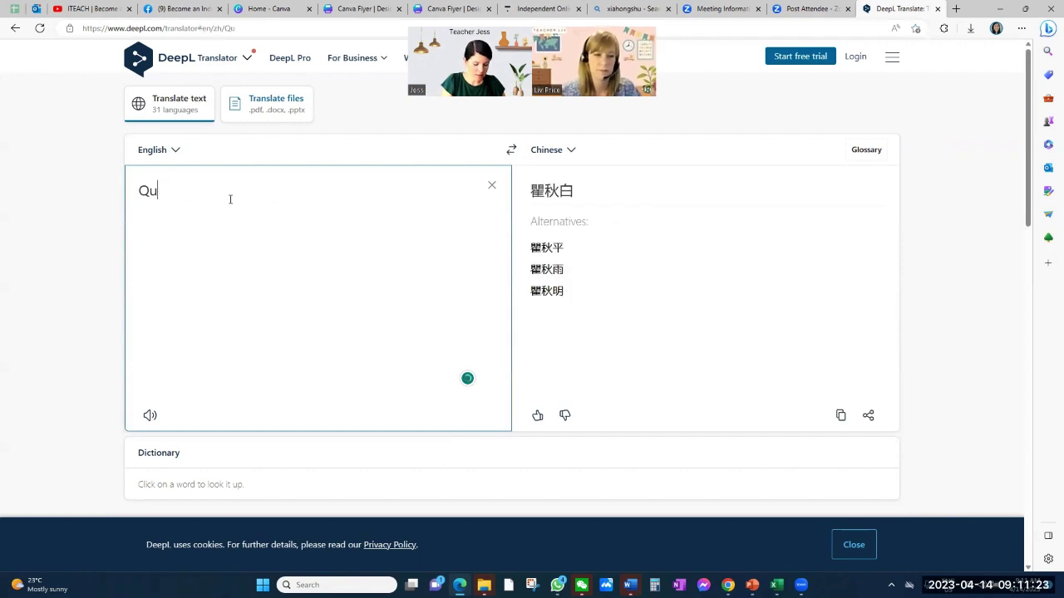
{"action": "type", "text": "alified HIgh "}
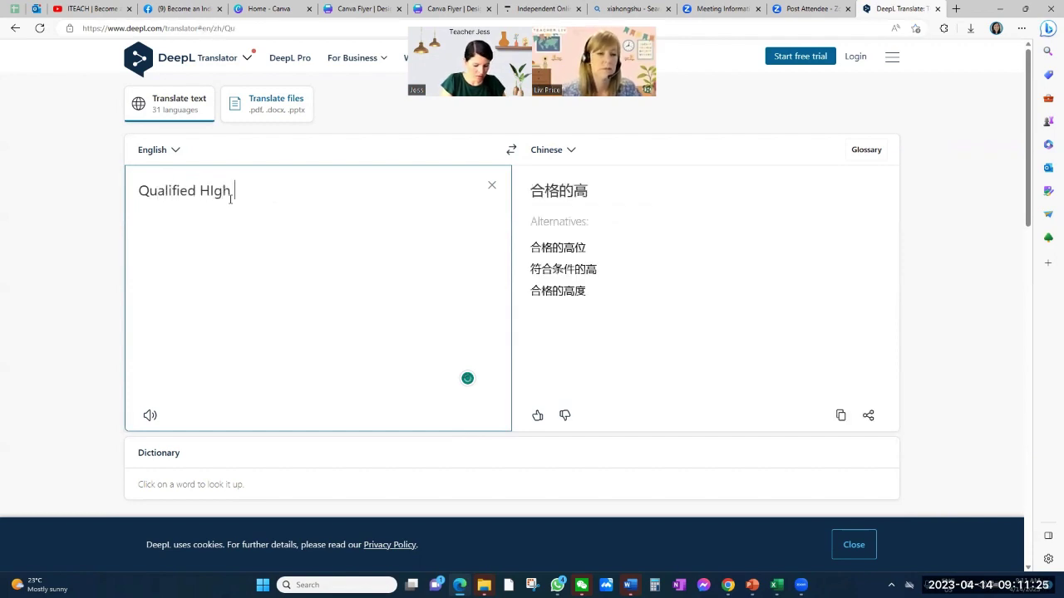
{"action": "type", "text": "School TEacher"}
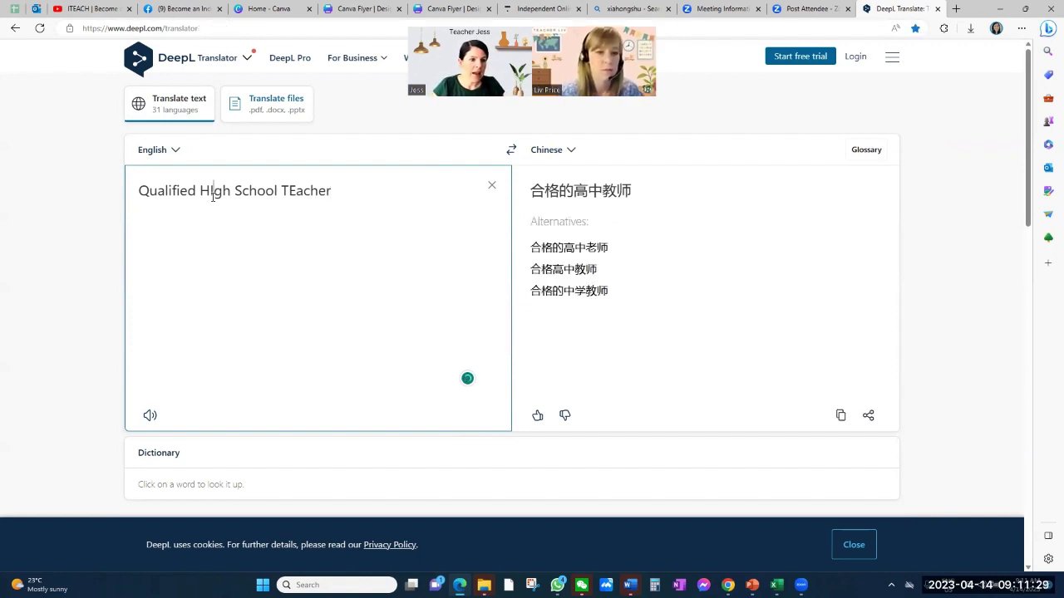
{"action": "left_click", "coordinate": [213, 195]}
{"action": "key", "text": "BackSpace"}
{"action": "type", "text": "i"}
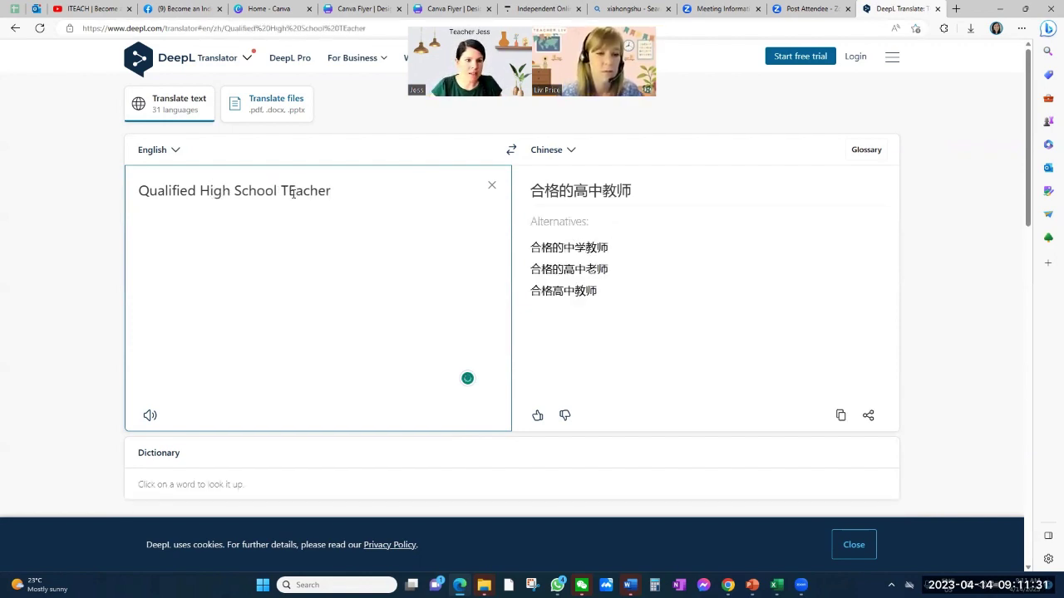
{"action": "left_click", "coordinate": [293, 193]}
{"action": "key", "text": "BackSpace"}
{"action": "type", "text": "e"}
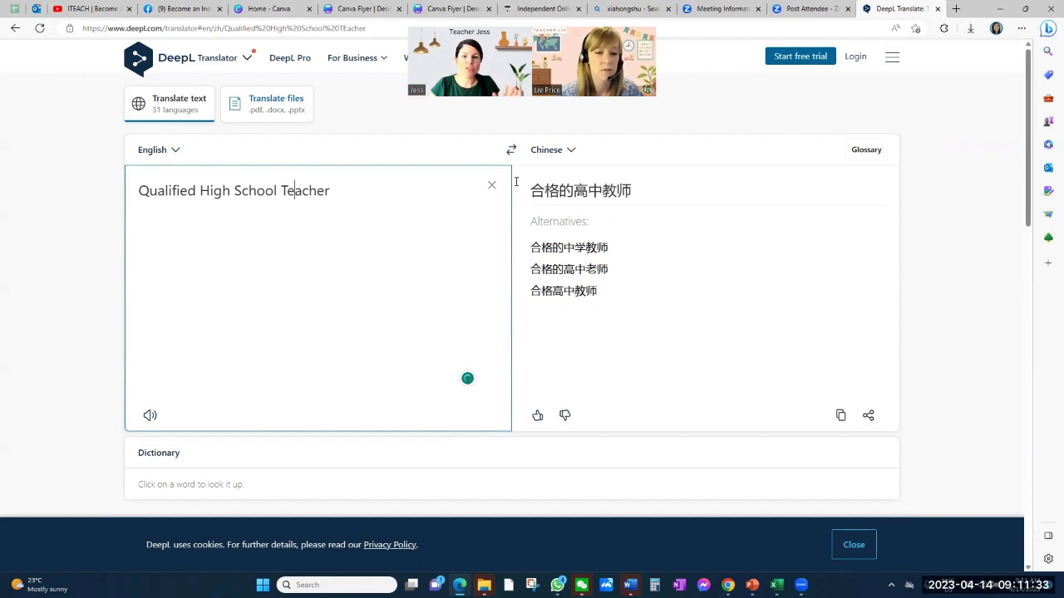
Select the main Chinese translation 合格的高中教师 and switch back to the Canva flyer on page 4
{"action": "left_click", "coordinate": [632, 190]}
{"action": "left_click_drag", "start_coordinate": [632, 190], "coordinate": [537, 193]}
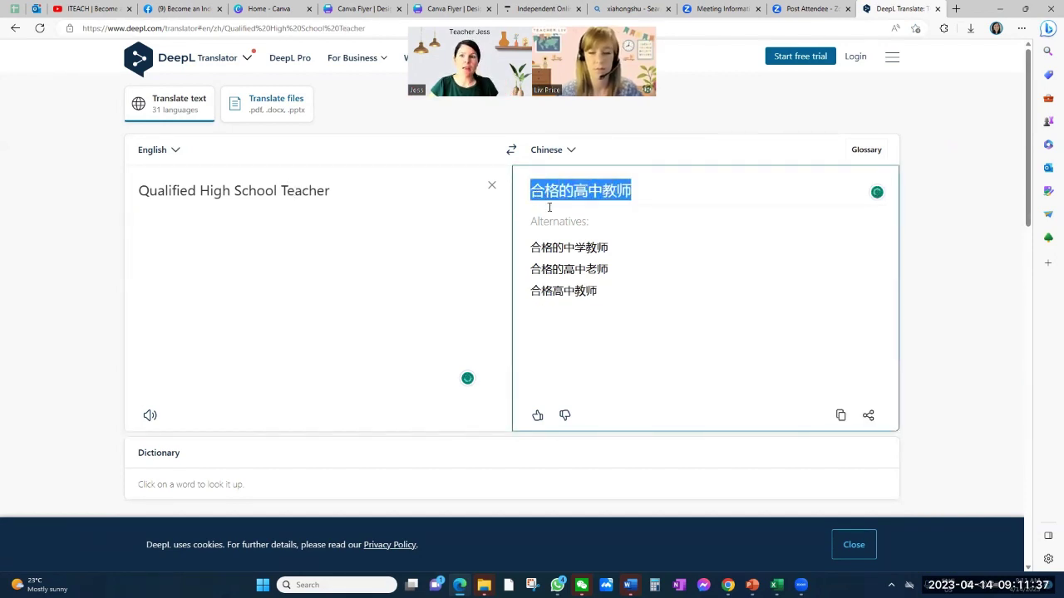
{"action": "left_click", "coordinate": [444, 11]}
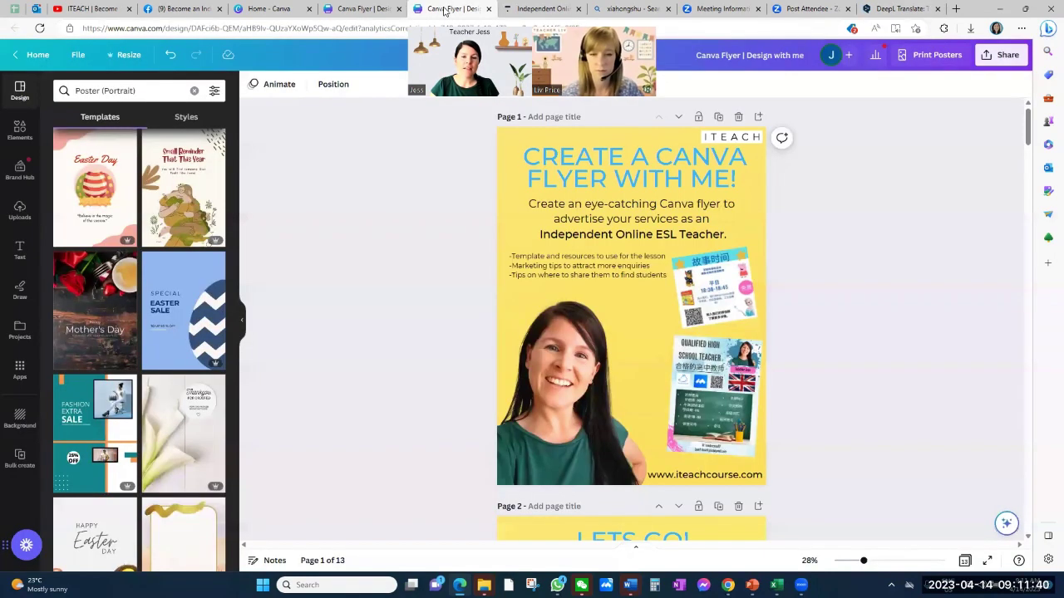
{"action": "left_click", "coordinate": [363, 8]}
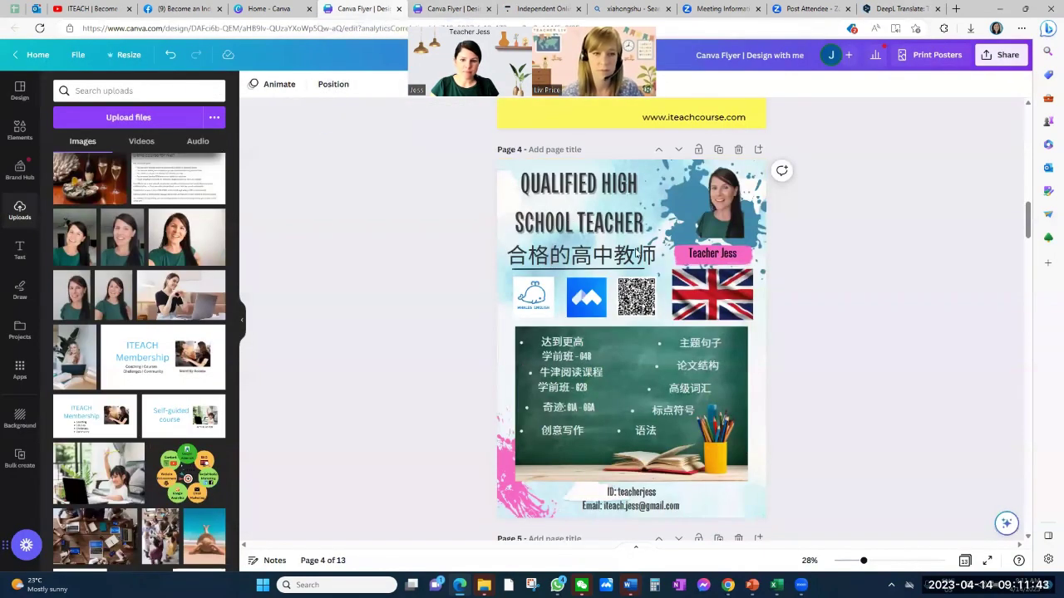
Select the Chinese heading under the flyer's English title and undo the last change
{"action": "left_click", "coordinate": [637, 252]}
{"action": "left_click", "coordinate": [638, 251]}
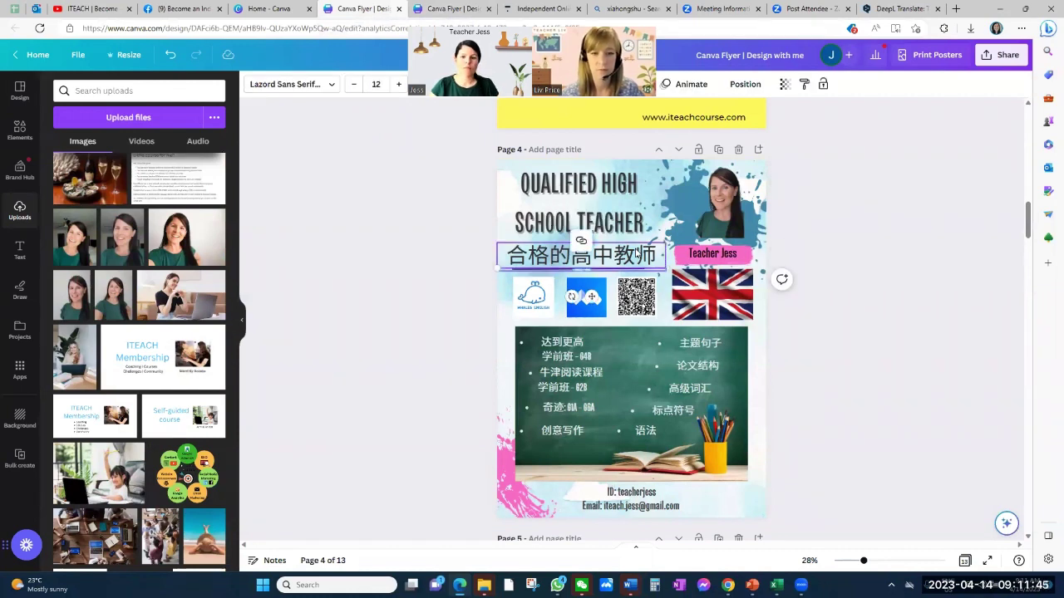
{"action": "left_click", "coordinate": [169, 54]}
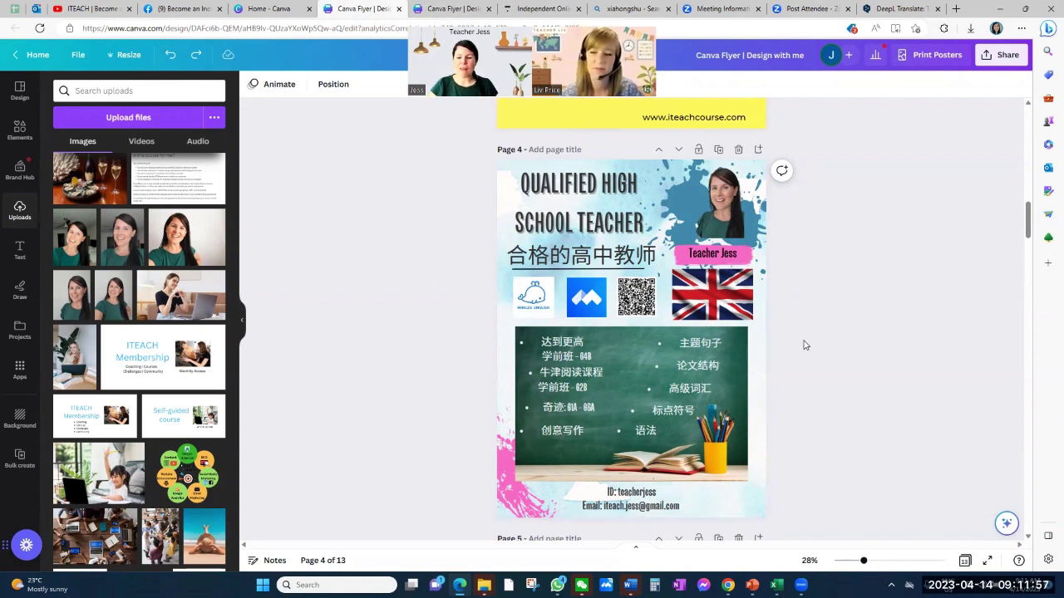
Replace the British flag on the page 4 flyer with the American flag from the Resource Page
{"action": "scroll", "coordinate": [804, 345], "scroll_direction": "down", "scroll_amount": 5}
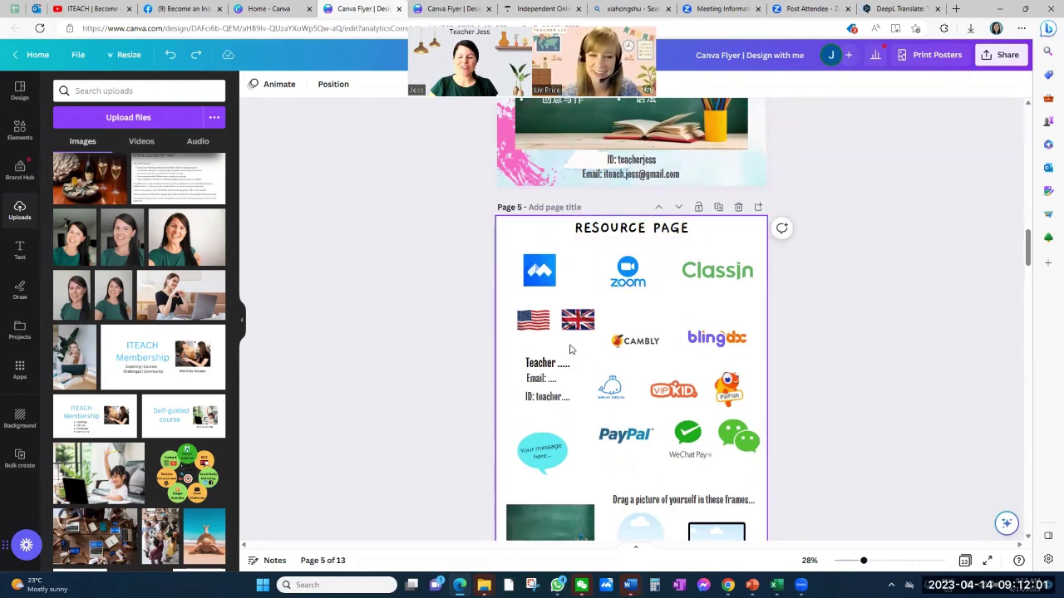
{"action": "scroll", "coordinate": [570, 349], "scroll_direction": "up", "scroll_amount": 3}
{"action": "left_click", "coordinate": [713, 219]}
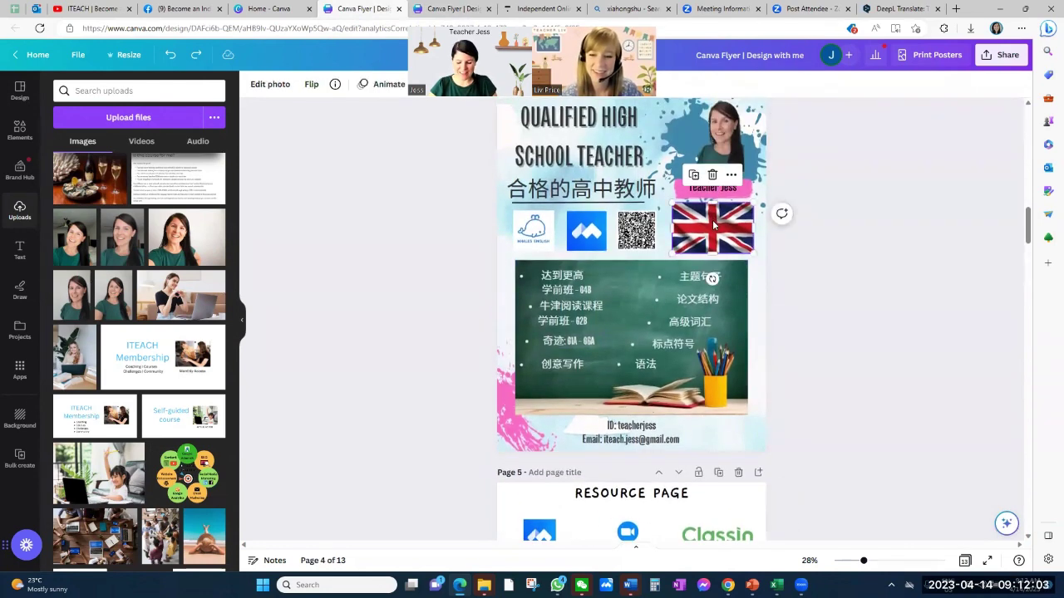
{"action": "key", "text": "Delete"}
{"action": "scroll", "coordinate": [566, 406], "scroll_direction": "down", "scroll_amount": 3}
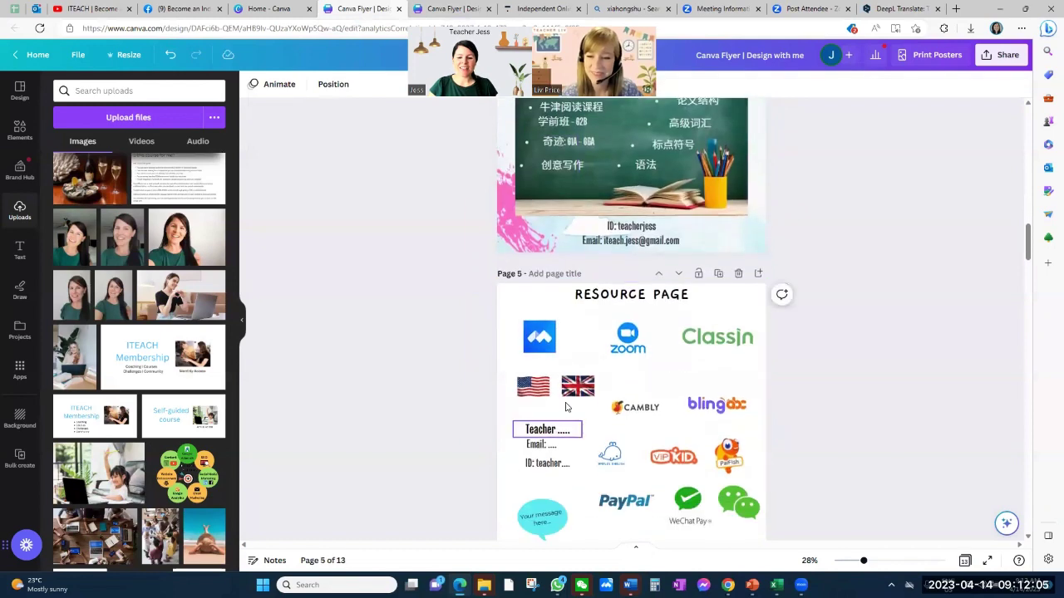
{"action": "left_click_drag", "start_coordinate": [533, 385], "coordinate": [722, 232]}
{"action": "left_click", "coordinate": [813, 248]}
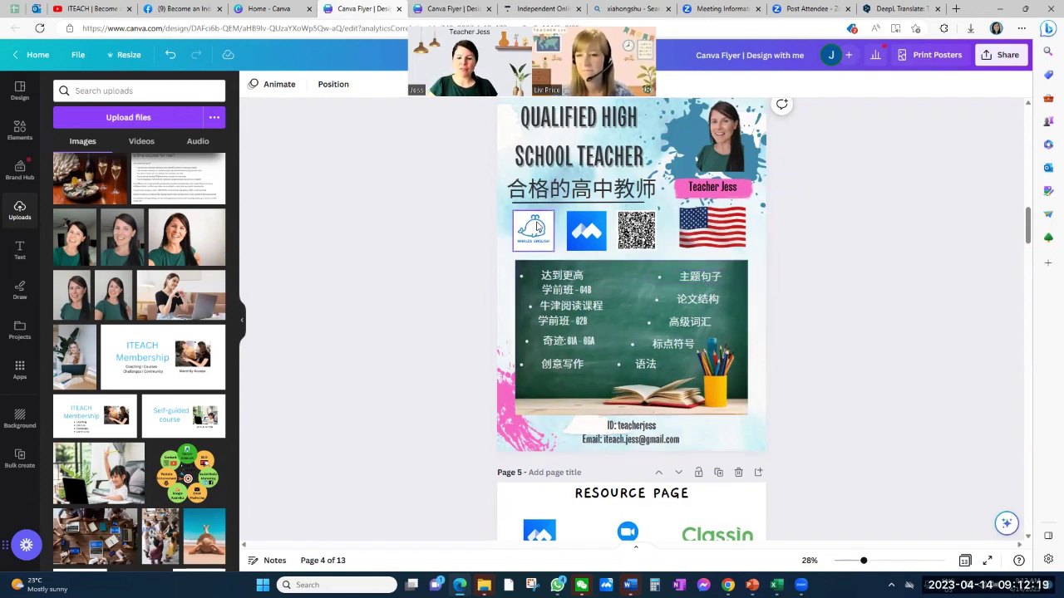
Compare the Resource Page logos with the page 4 flyer and delete the whale logo from the flyer
{"action": "scroll", "coordinate": [687, 362], "scroll_direction": "down", "scroll_amount": 5}
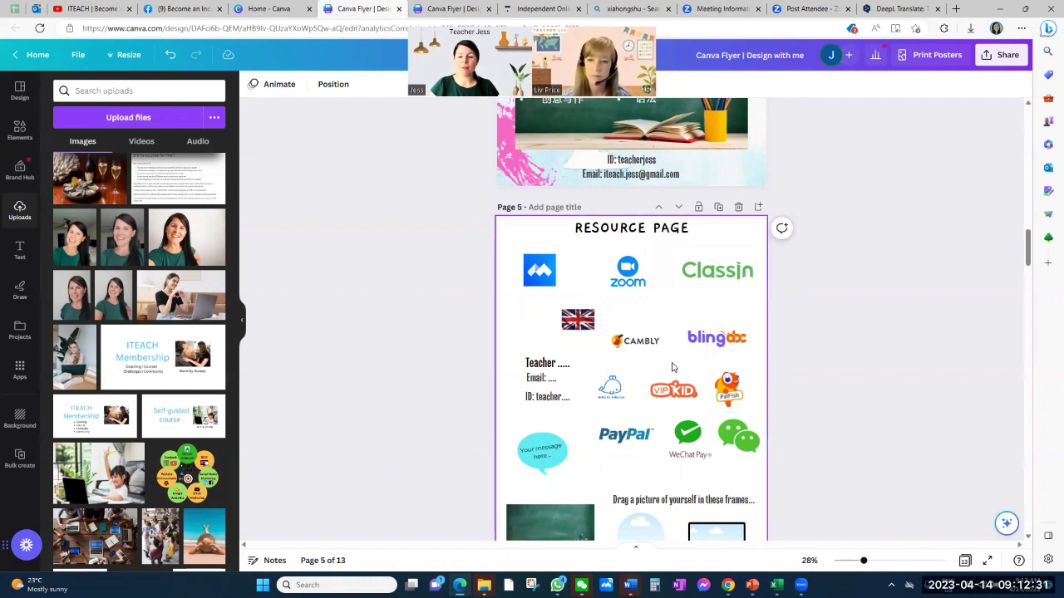
{"action": "scroll", "coordinate": [674, 367], "scroll_direction": "up", "scroll_amount": 5}
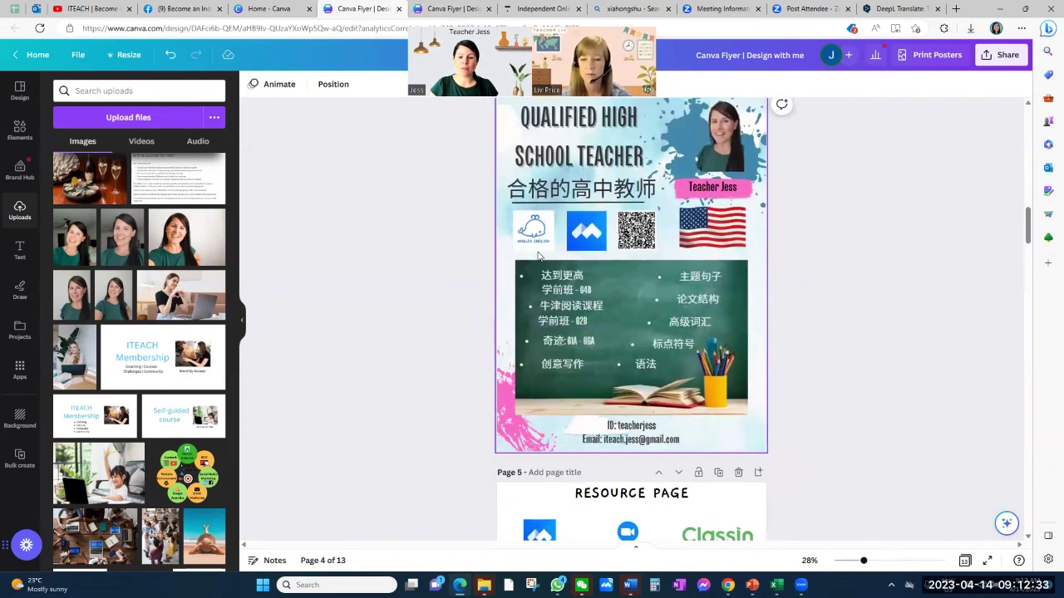
{"action": "left_click", "coordinate": [537, 241]}
{"action": "key", "text": "Delete"}
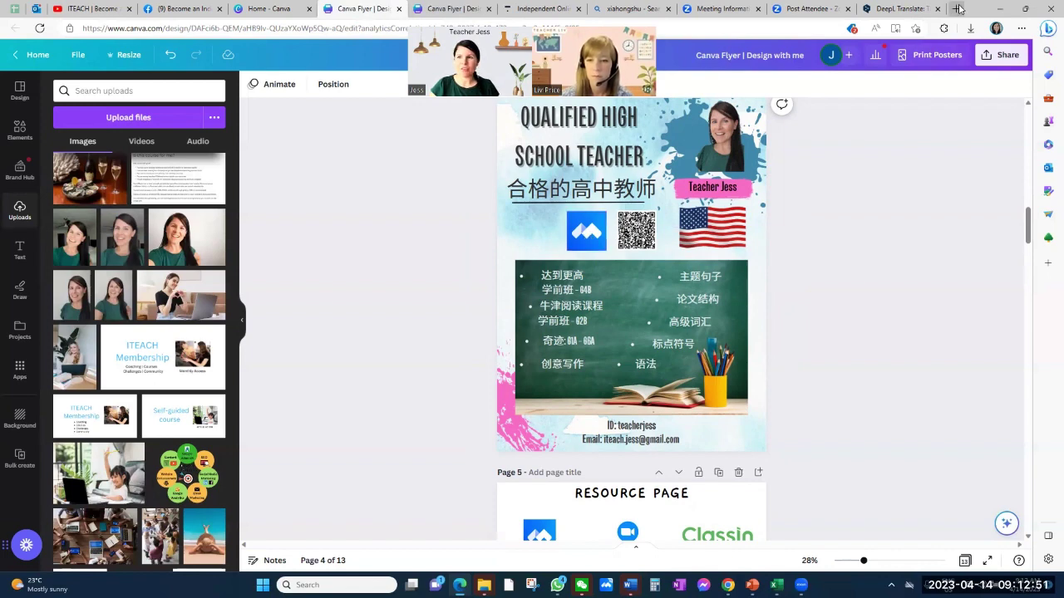
Open the VooV Meeting list in a new browser tab, and return to the Canva flyer on page 4
{"action": "key", "text": "ctrl+t"}
{"action": "left_click", "coordinate": [83, 47]}
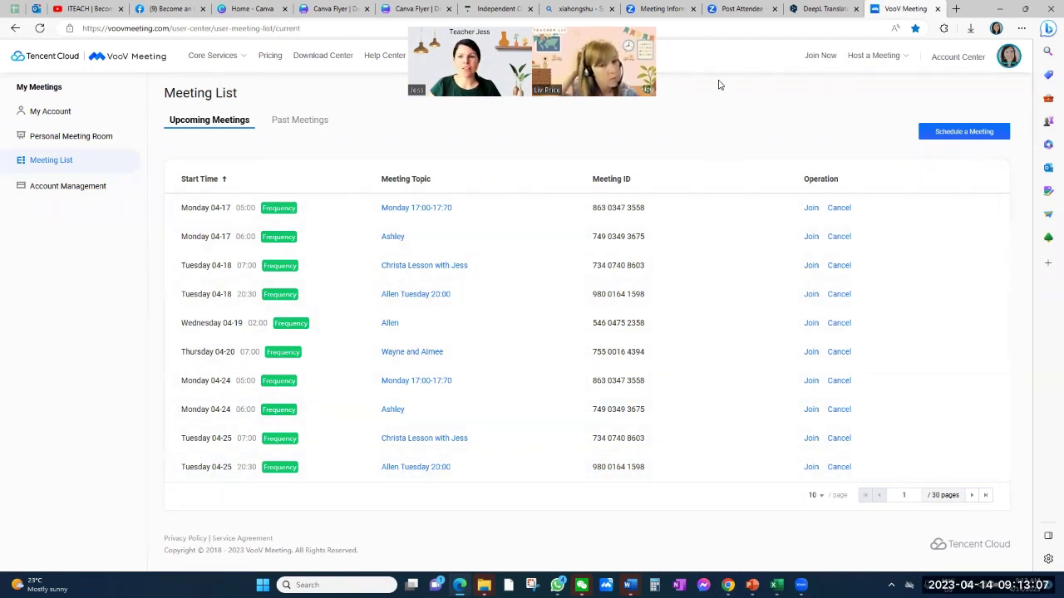
{"action": "left_click", "coordinate": [414, 10]}
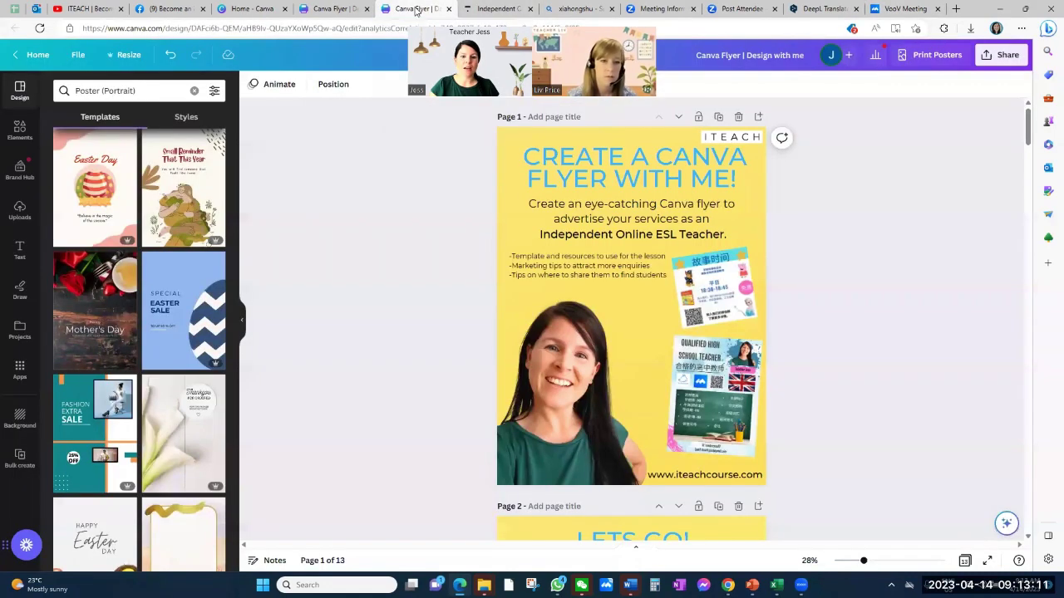
{"action": "left_click", "coordinate": [342, 9]}
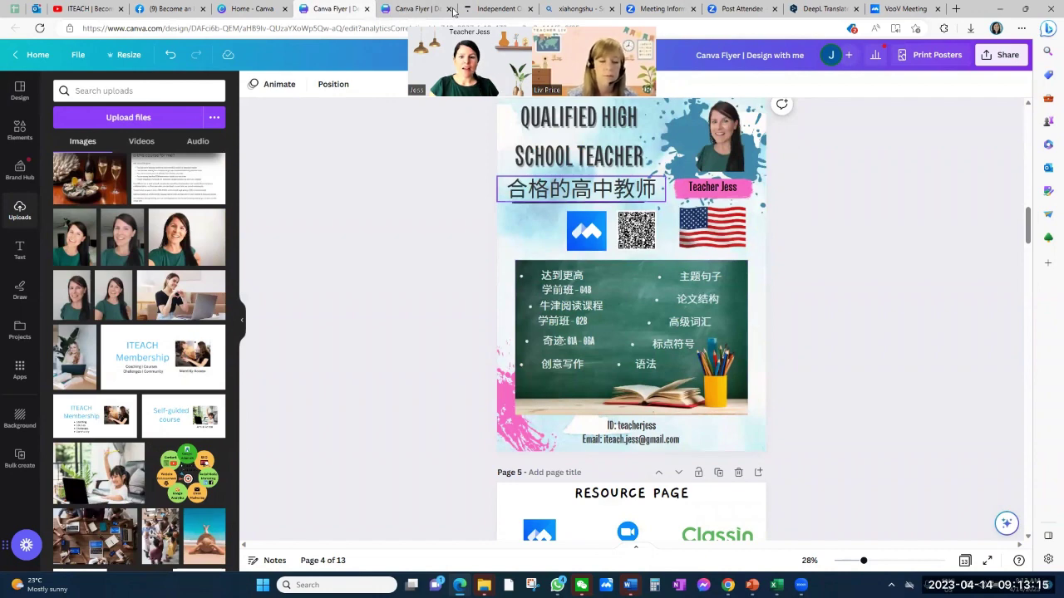
Examine the meeting platform, teaching company and payment logos on the Resource Page for use on the page 4 flyer
{"action": "scroll", "coordinate": [626, 424], "scroll_direction": "down", "scroll_amount": 3}
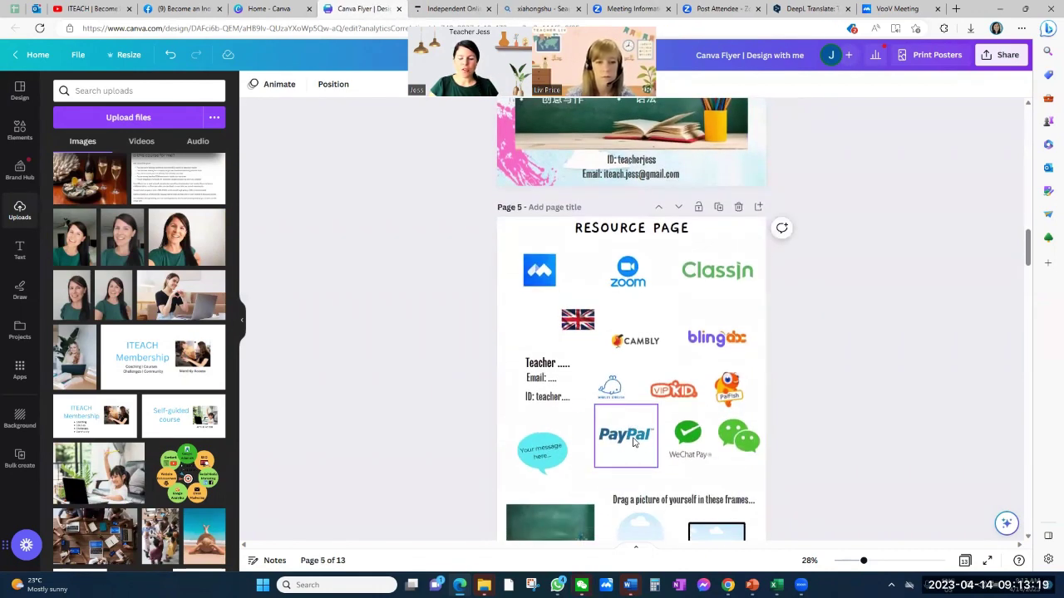
{"action": "scroll", "coordinate": [634, 442], "scroll_direction": "down", "scroll_amount": 1}
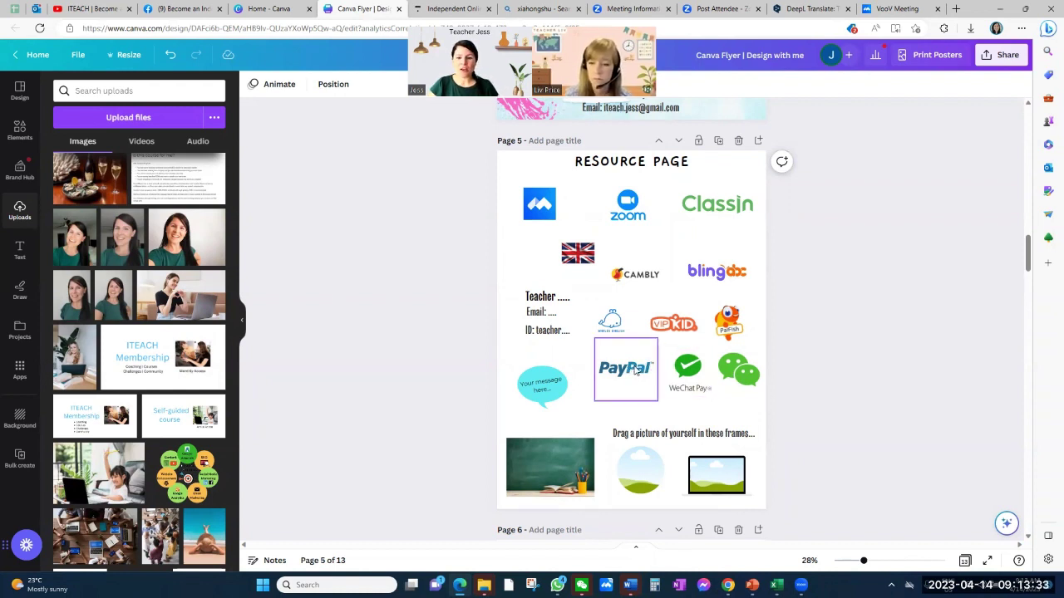
{"action": "scroll", "coordinate": [641, 374], "scroll_direction": "up", "scroll_amount": 1}
{"action": "scroll", "coordinate": [641, 376], "scroll_direction": "up", "scroll_amount": 2}
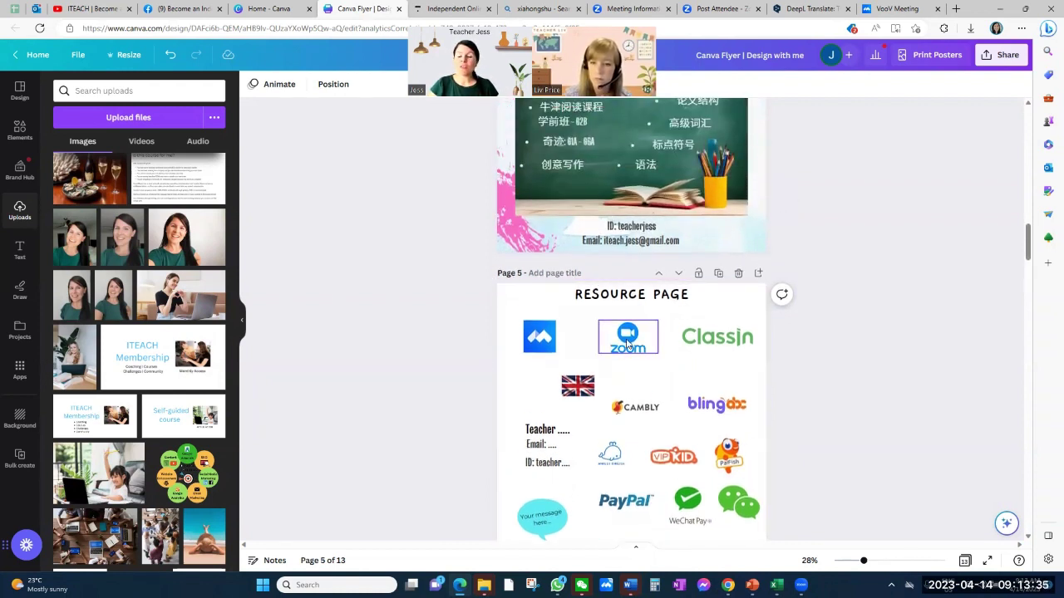
{"action": "scroll", "coordinate": [629, 343], "scroll_direction": "up", "scroll_amount": 3}
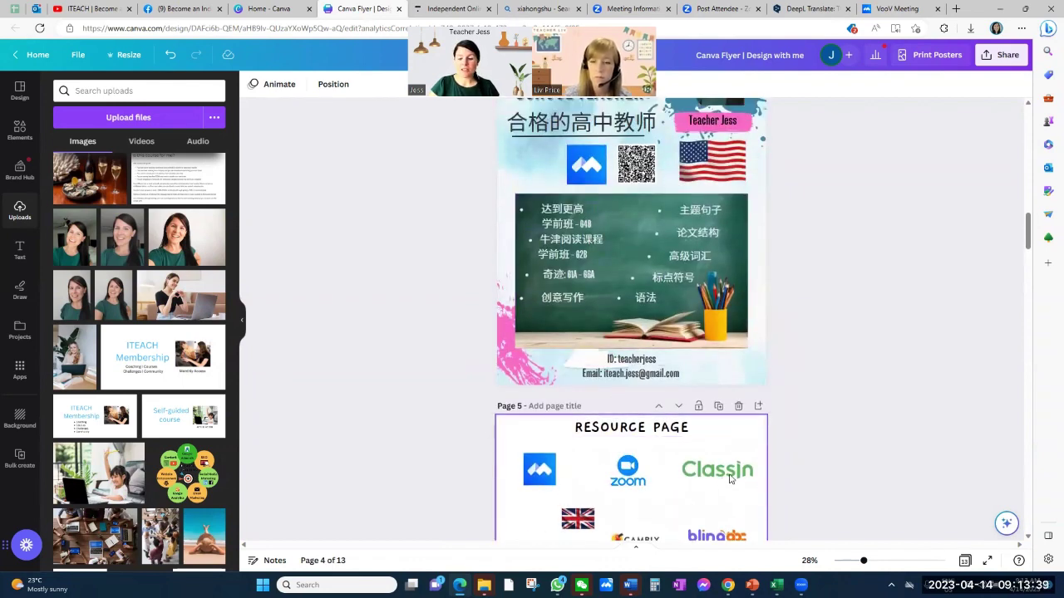
{"action": "scroll", "coordinate": [715, 466], "scroll_direction": "down", "scroll_amount": 2}
{"action": "scroll", "coordinate": [717, 453], "scroll_direction": "down", "scroll_amount": 2}
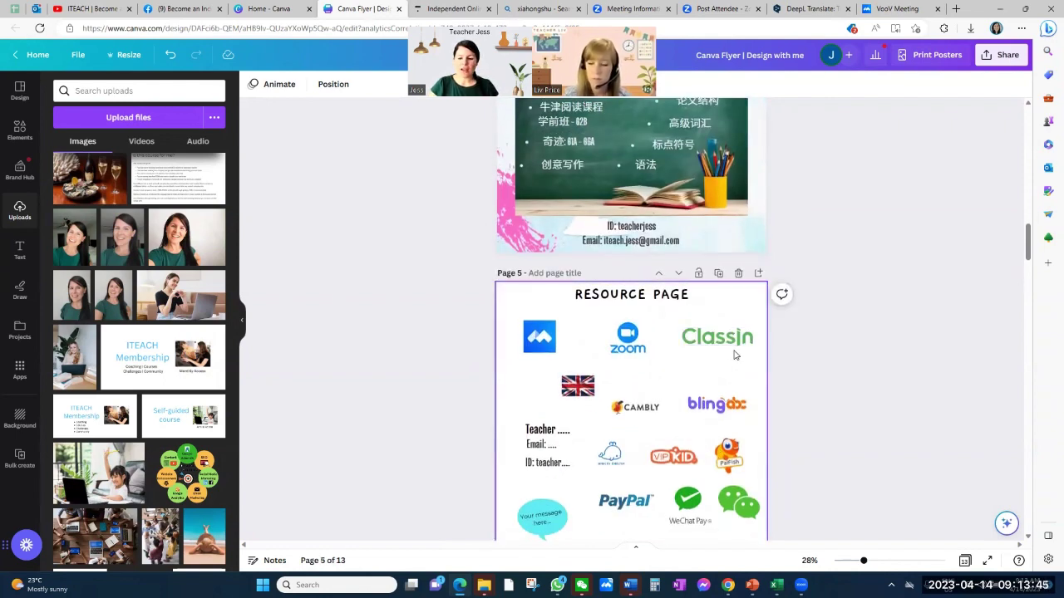
{"action": "scroll", "coordinate": [728, 366], "scroll_direction": "down", "scroll_amount": 4}
{"action": "scroll", "coordinate": [741, 252], "scroll_direction": "up", "scroll_amount": 7}
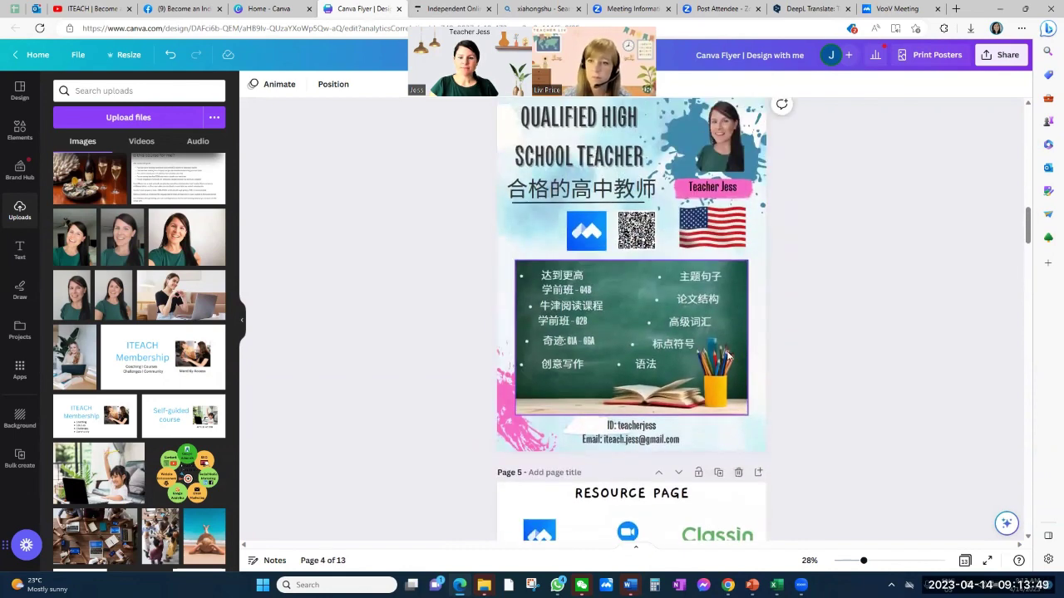
Move the VooV logo to the start of the flyer's logo row and place the Resource Page's WeChat Pay logo beside the QR code
{"action": "left_click_drag", "start_coordinate": [588, 240], "coordinate": [541, 241]}
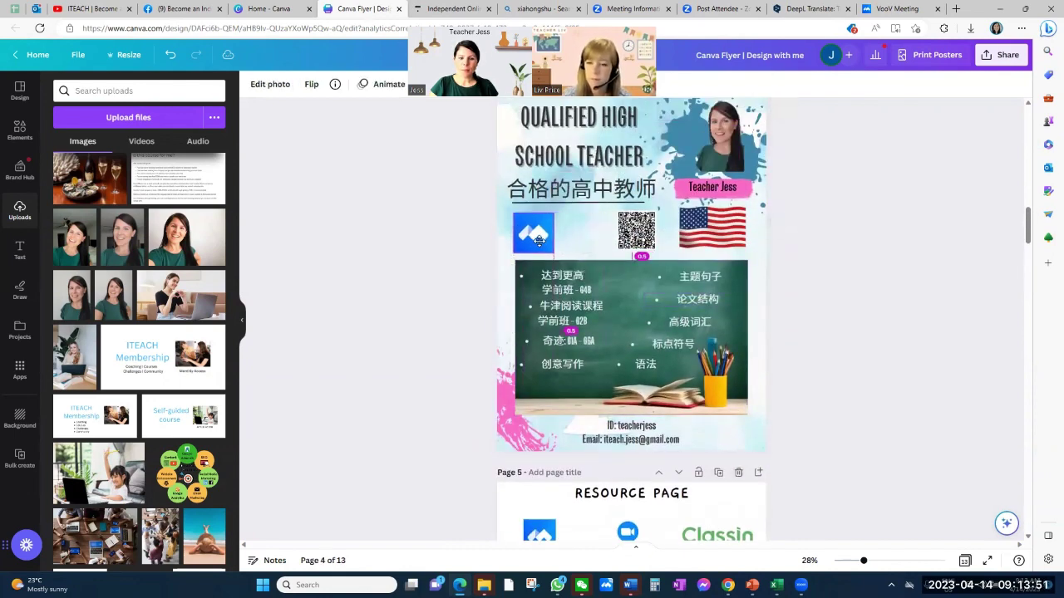
{"action": "scroll", "coordinate": [660, 460], "scroll_direction": "down", "scroll_amount": 5}
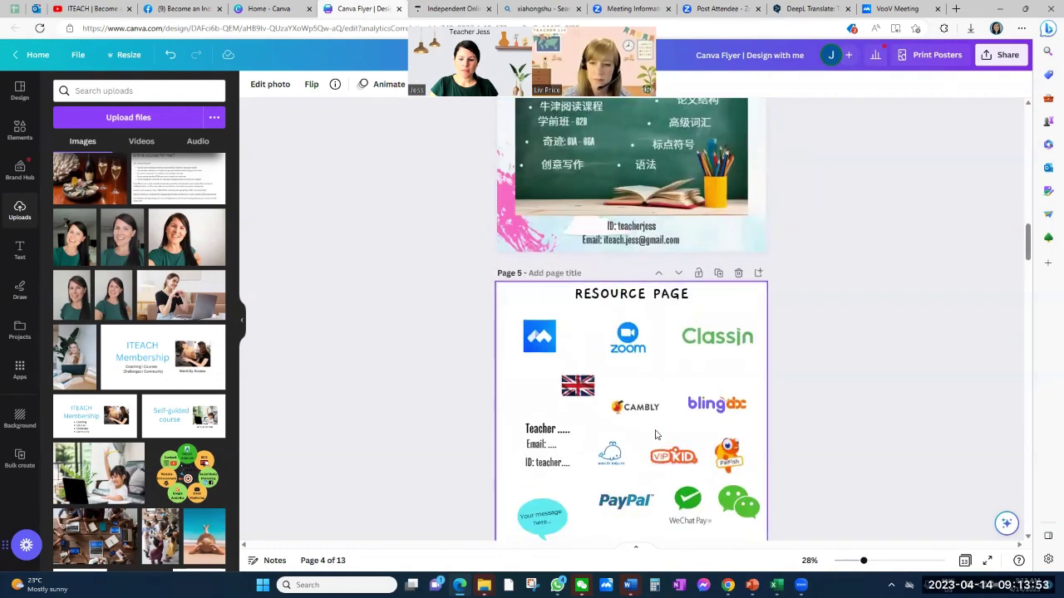
{"action": "scroll", "coordinate": [659, 460], "scroll_direction": "down", "scroll_amount": 2}
{"action": "left_click_drag", "start_coordinate": [686, 434], "coordinate": [599, 143]}
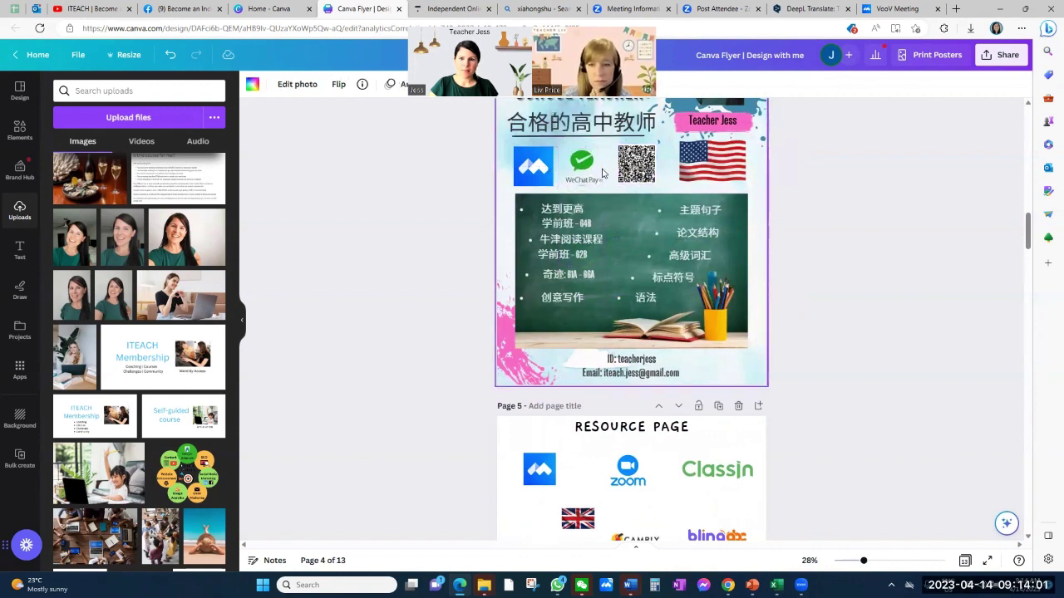
{"action": "scroll", "coordinate": [668, 365], "scroll_direction": "down", "scroll_amount": 3}
{"action": "scroll", "coordinate": [668, 365], "scroll_direction": "down", "scroll_amount": 3}
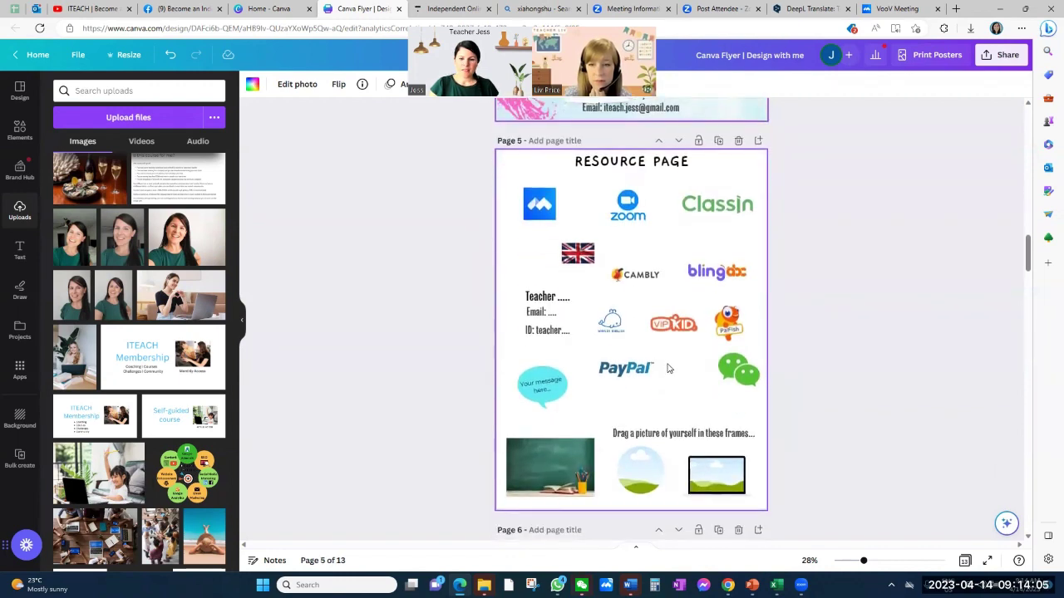
{"action": "scroll", "coordinate": [668, 368], "scroll_direction": "up", "scroll_amount": 8}
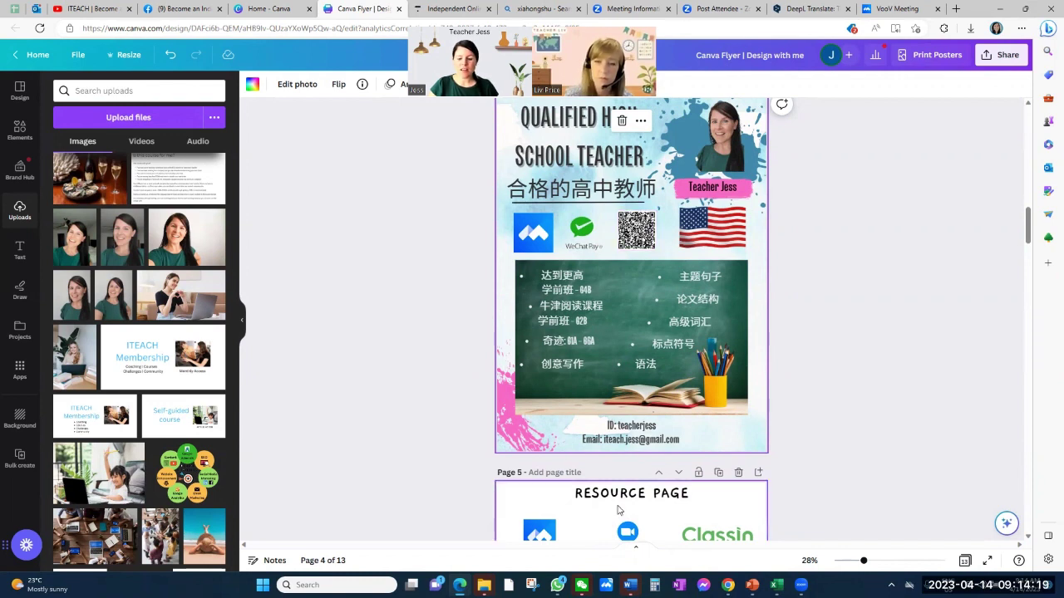
{"action": "mouse_move", "coordinate": [581, 585]}
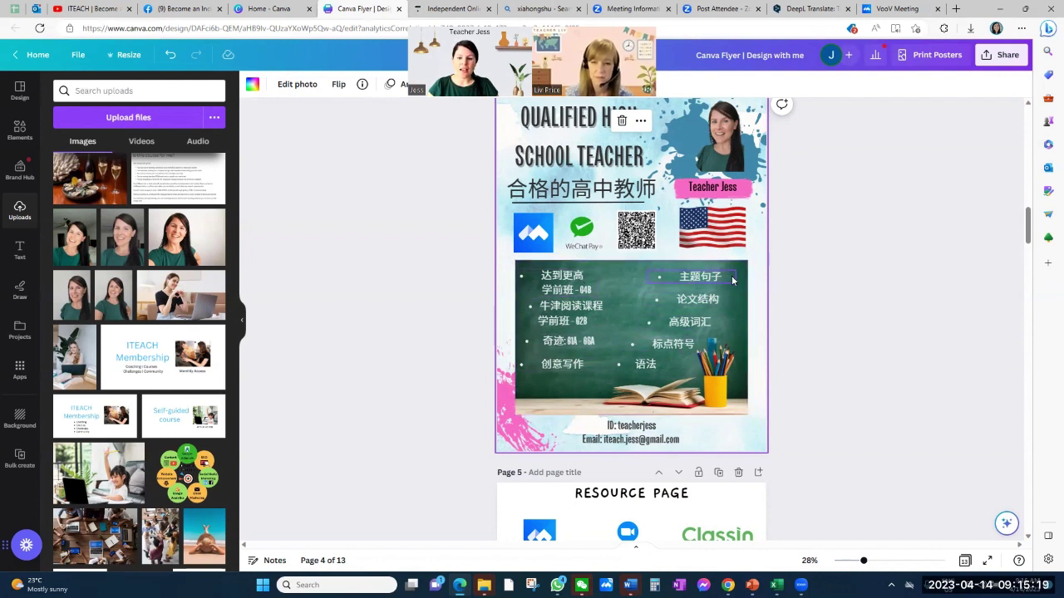
Delete all the Chinese course lines in the left column of the page 4 chalkboard, ending with 创意写作
{"action": "left_click_drag", "start_coordinate": [702, 286], "coordinate": [726, 278]}
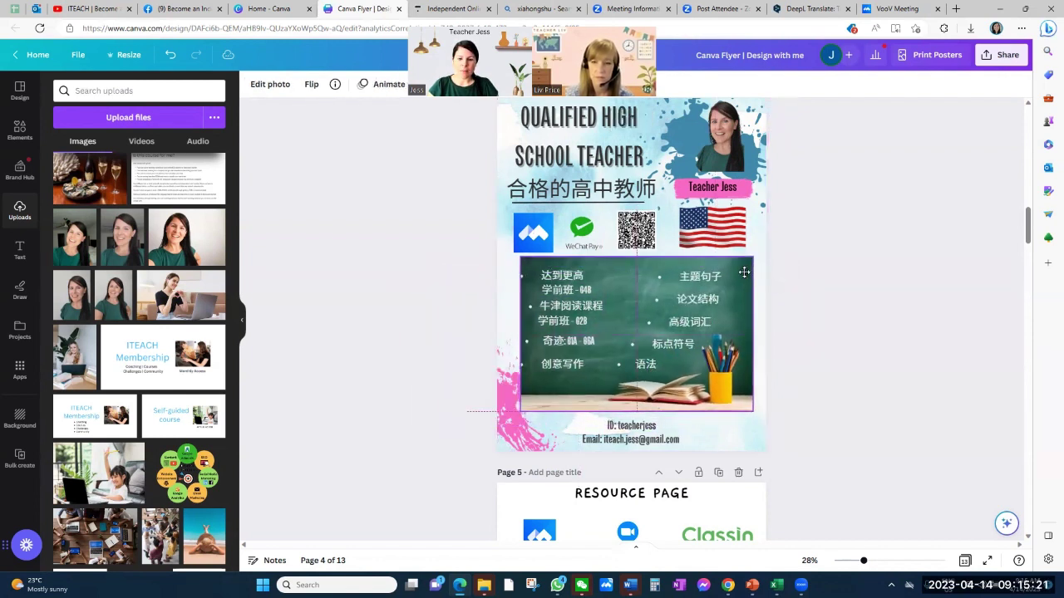
{"action": "left_click_drag", "start_coordinate": [536, 391], "coordinate": [556, 379]}
{"action": "left_click", "coordinate": [573, 291]}
{"action": "key", "text": "Delete"}
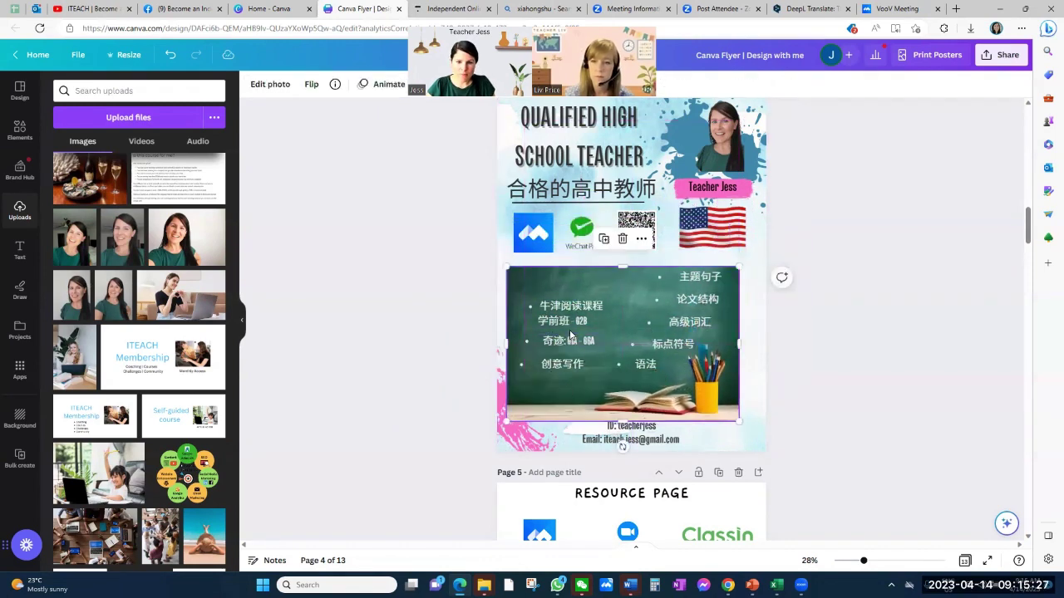
{"action": "left_click", "coordinate": [577, 341]}
{"action": "key", "text": "Delete"}
{"action": "left_click", "coordinate": [565, 365]}
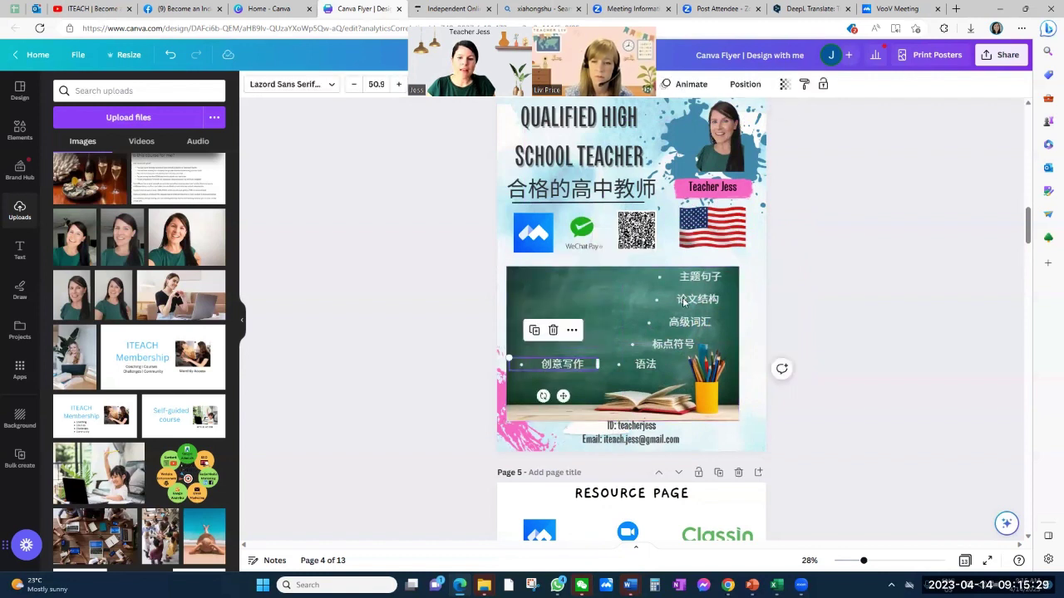
{"action": "key", "text": "Delete"}
Delete the five Chinese topic lines in the chalkboard's right column and move the emptied chalkboard clear of the contact details
{"action": "left_click", "coordinate": [697, 278]}
{"action": "key", "text": "Delete"}
{"action": "left_click", "coordinate": [705, 306]}
{"action": "key", "text": "Delete"}
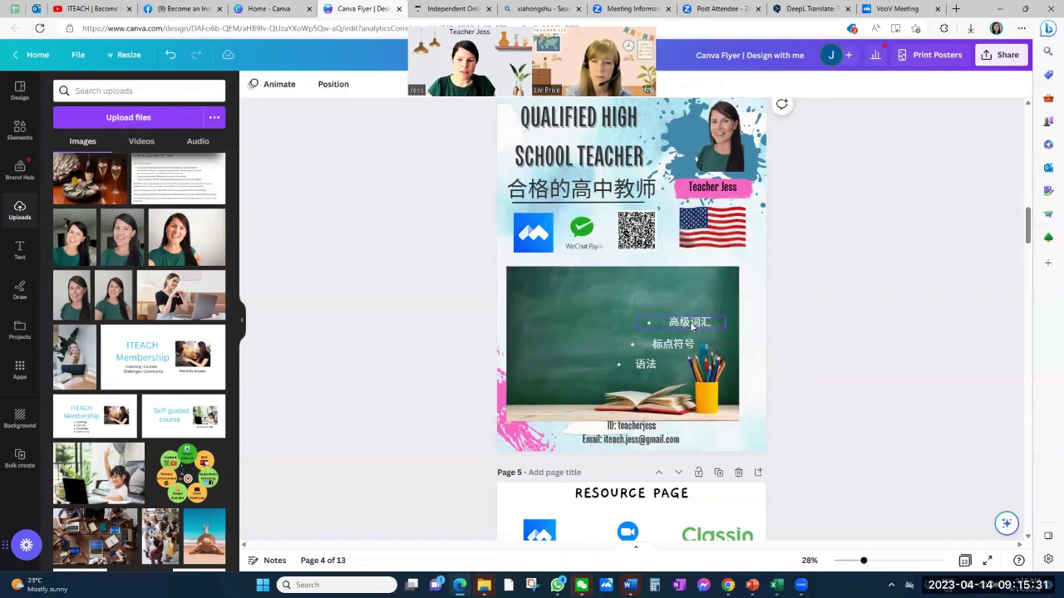
{"action": "left_click", "coordinate": [690, 324]}
{"action": "key", "text": "Delete"}
{"action": "left_click", "coordinate": [678, 344]}
{"action": "key", "text": "Delete"}
{"action": "left_click", "coordinate": [647, 363]}
{"action": "key", "text": "Delete"}
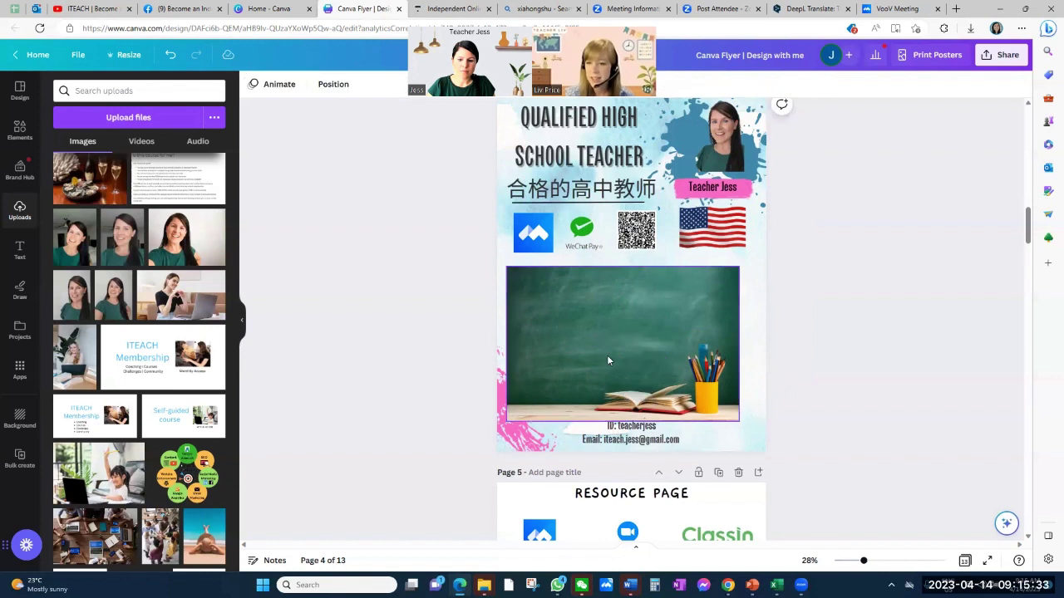
{"action": "mouse_move", "coordinate": [607, 355]}
{"action": "left_mouse_down"}
{"action": "mouse_move", "coordinate": [621, 353]}
{"action": "mouse_move", "coordinate": [614, 346]}
{"action": "left_mouse_up"}
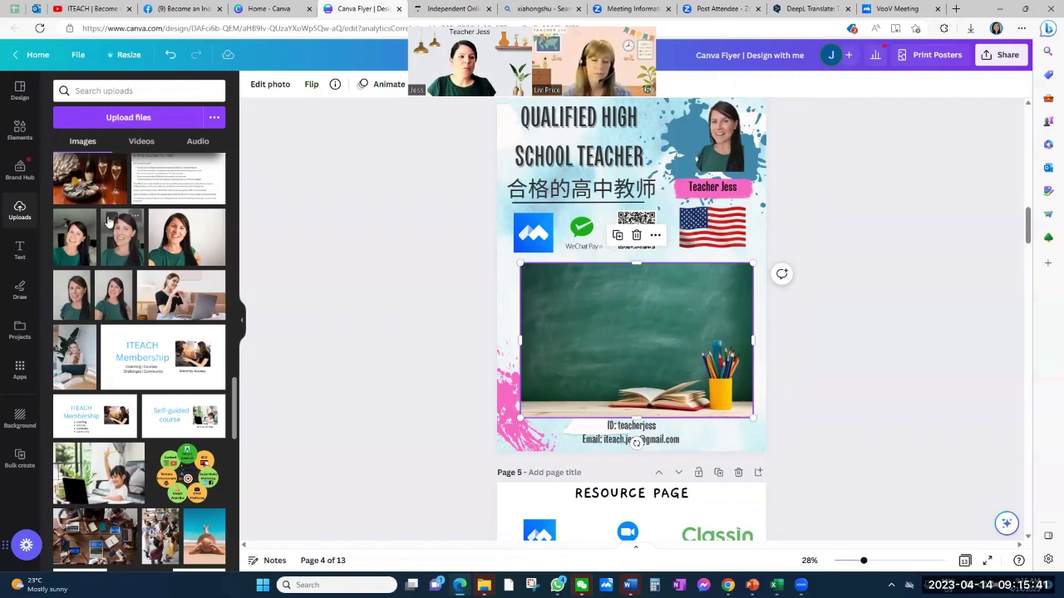
Add a heading text box to the page 4 flyer and position it near the chalkboard's upper edge
{"action": "left_click", "coordinate": [18, 249]}
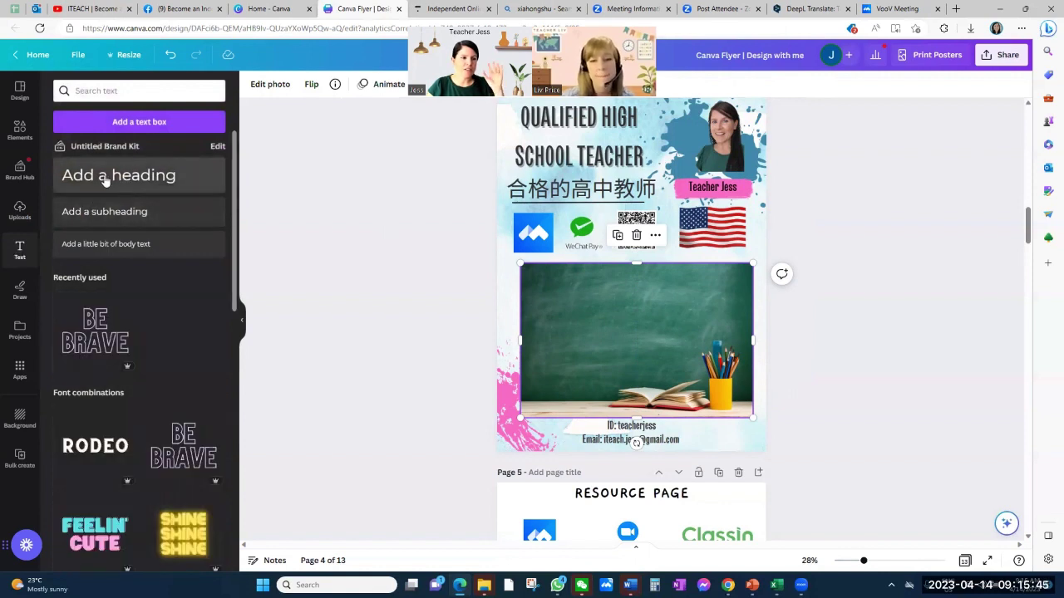
{"action": "left_click", "coordinate": [106, 176]}
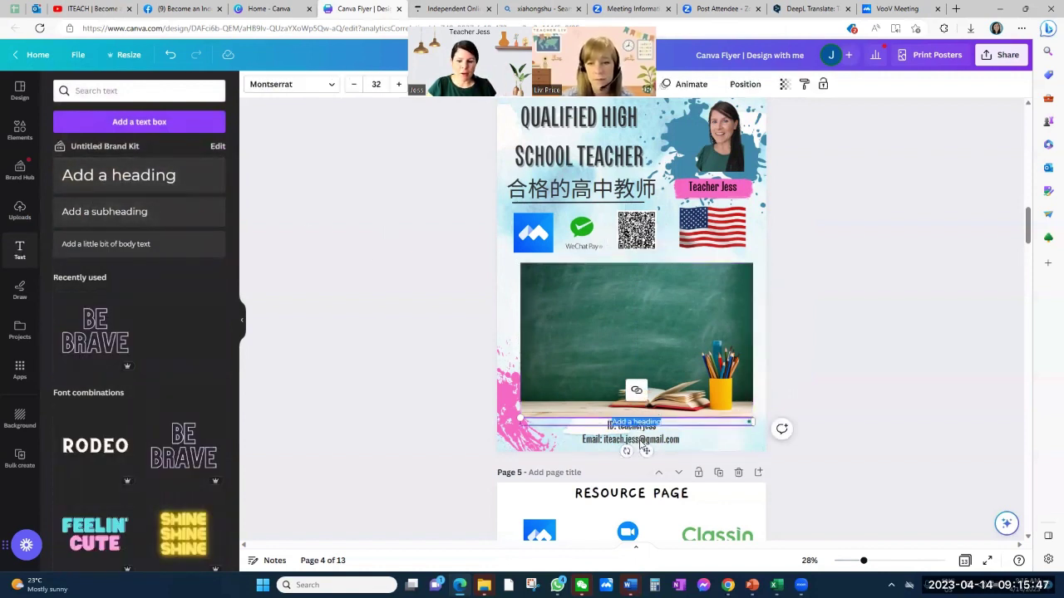
{"action": "left_click_drag", "start_coordinate": [647, 449], "coordinate": [647, 310]}
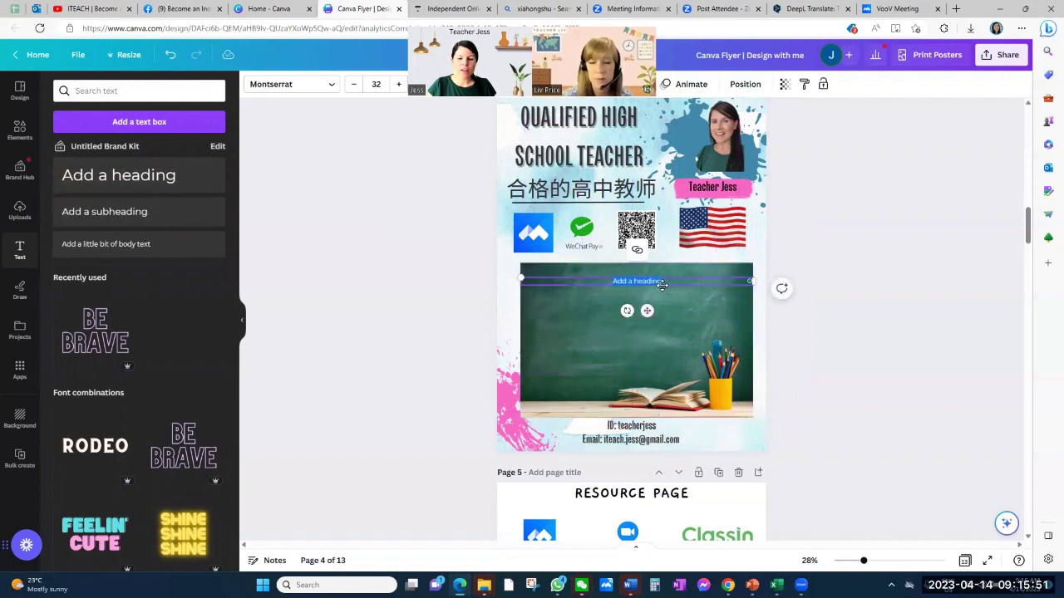
{"action": "left_click", "coordinate": [665, 282]}
{"action": "left_click", "coordinate": [666, 280]}
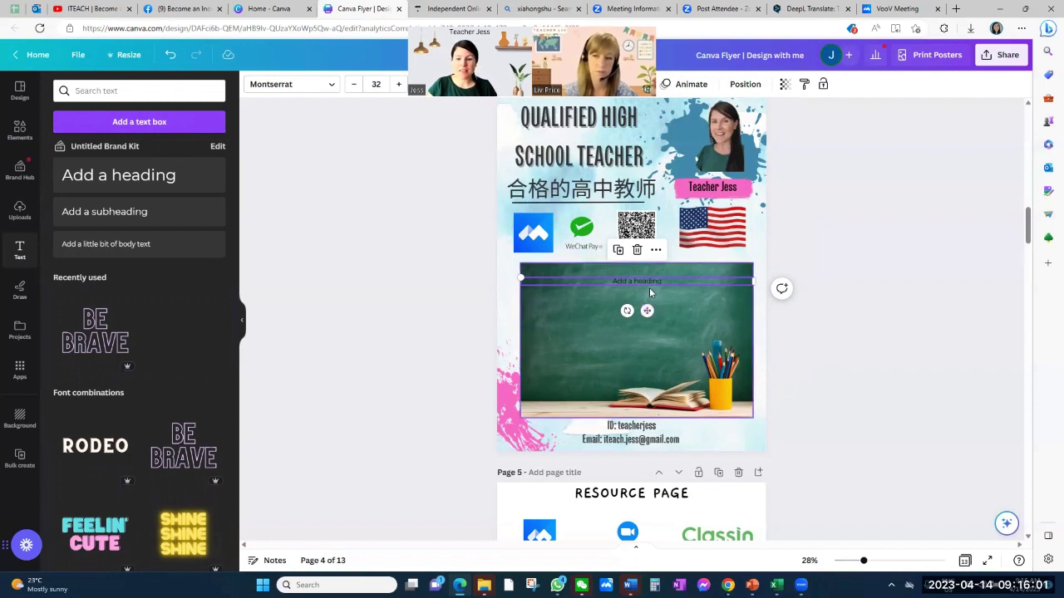
Increase the font size of the new chalkboard heading to 55
{"action": "left_click", "coordinate": [649, 291]}
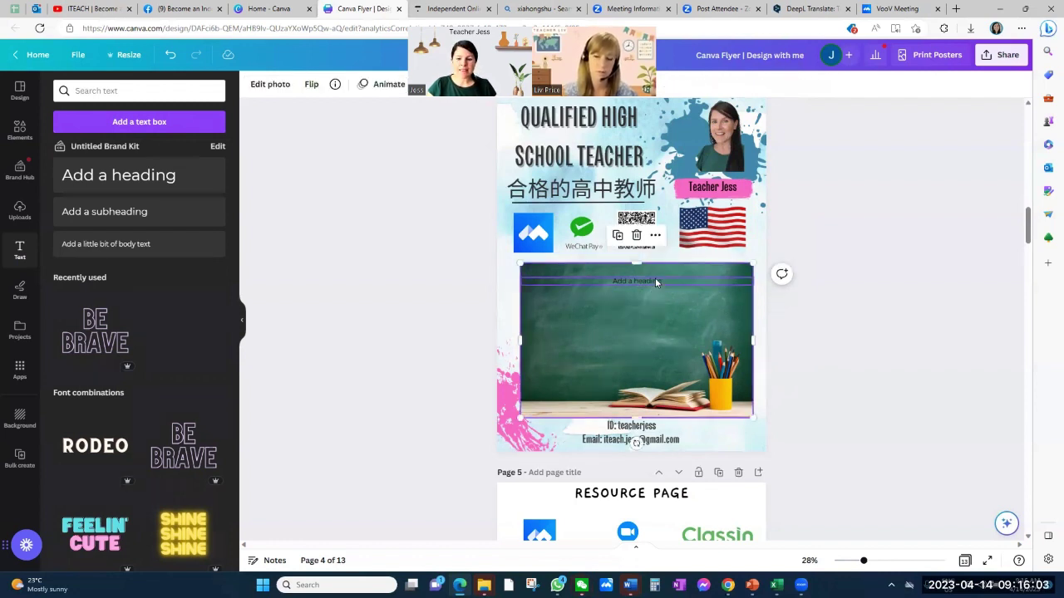
{"action": "left_click", "coordinate": [655, 280]}
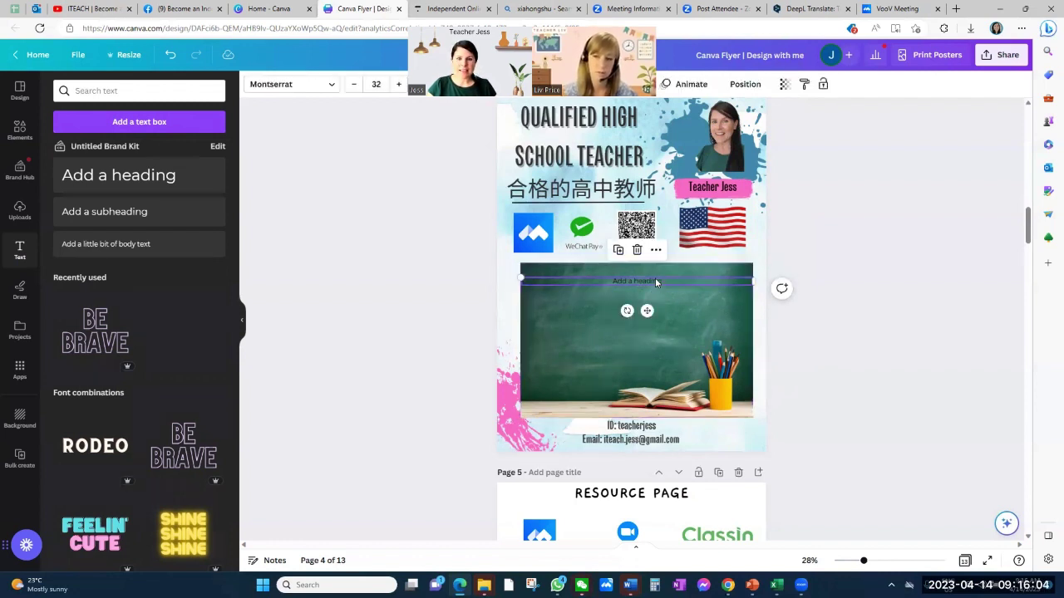
{"action": "left_click", "coordinate": [399, 85]}
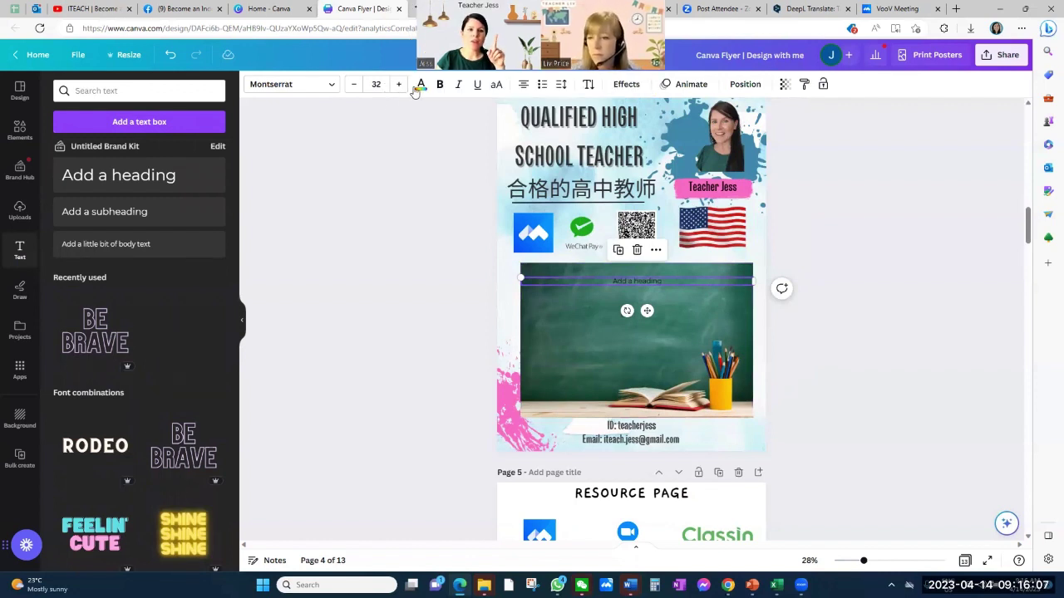
{"action": "left_click", "coordinate": [399, 85]}
{"action": "left_click", "coordinate": [400, 84]}
{"action": "double_click", "coordinate": [399, 84]}
{"action": "left_click", "coordinate": [400, 85]}
{"action": "double_click", "coordinate": [400, 84]}
{"action": "left_click", "coordinate": [399, 85]}
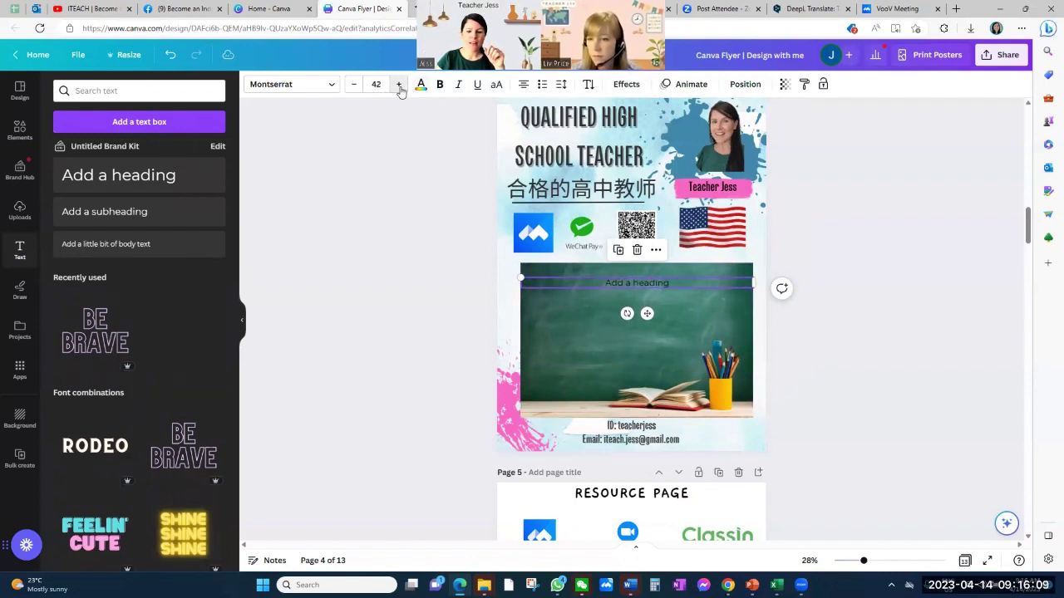
{"action": "double_click", "coordinate": [400, 84]}
{"action": "left_click", "coordinate": [400, 85]}
{"action": "double_click", "coordinate": [400, 85]}
{"action": "left_click", "coordinate": [400, 85]}
{"action": "double_click", "coordinate": [400, 84]}
{"action": "left_click", "coordinate": [399, 85]}
{"action": "double_click", "coordinate": [400, 85]}
{"action": "left_click", "coordinate": [400, 85]}
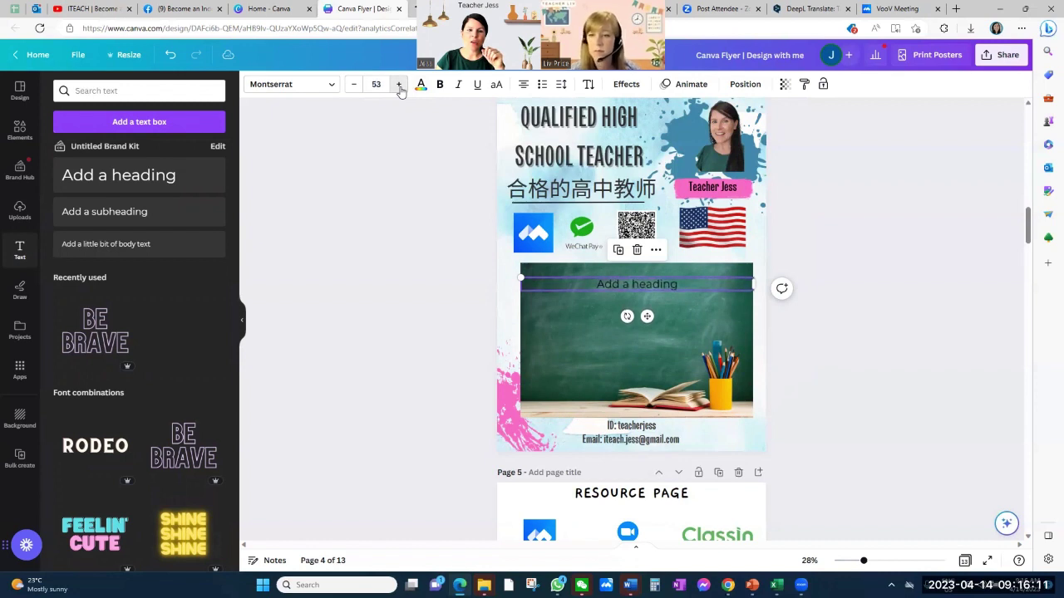
{"action": "double_click", "coordinate": [400, 85]}
Change the text colour of the chalkboard heading on page 4 to white
{"action": "left_click", "coordinate": [676, 300]}
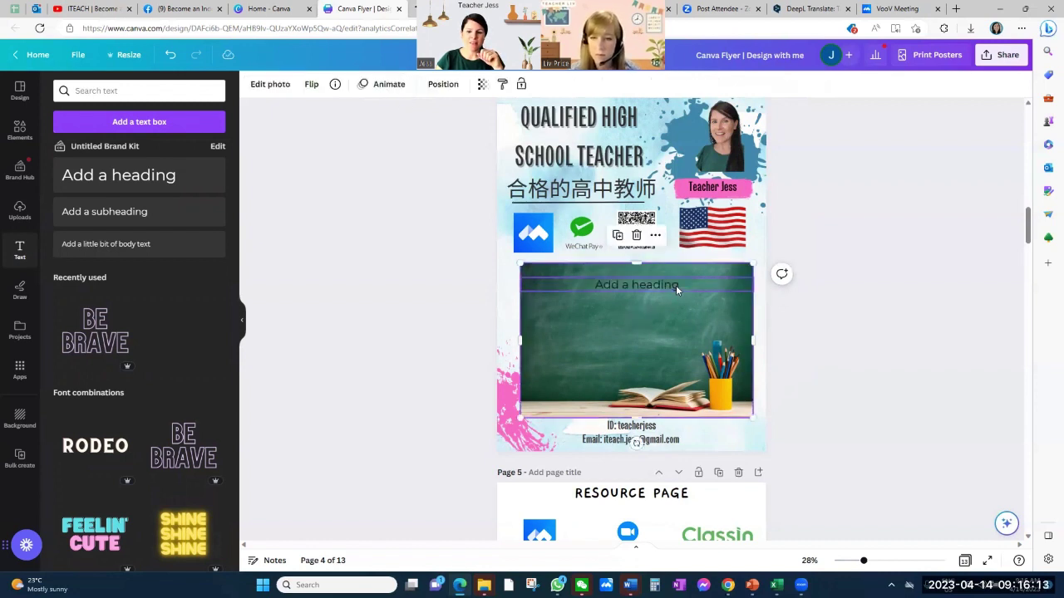
{"action": "left_click", "coordinate": [676, 285]}
{"action": "double_click", "coordinate": [672, 284]}
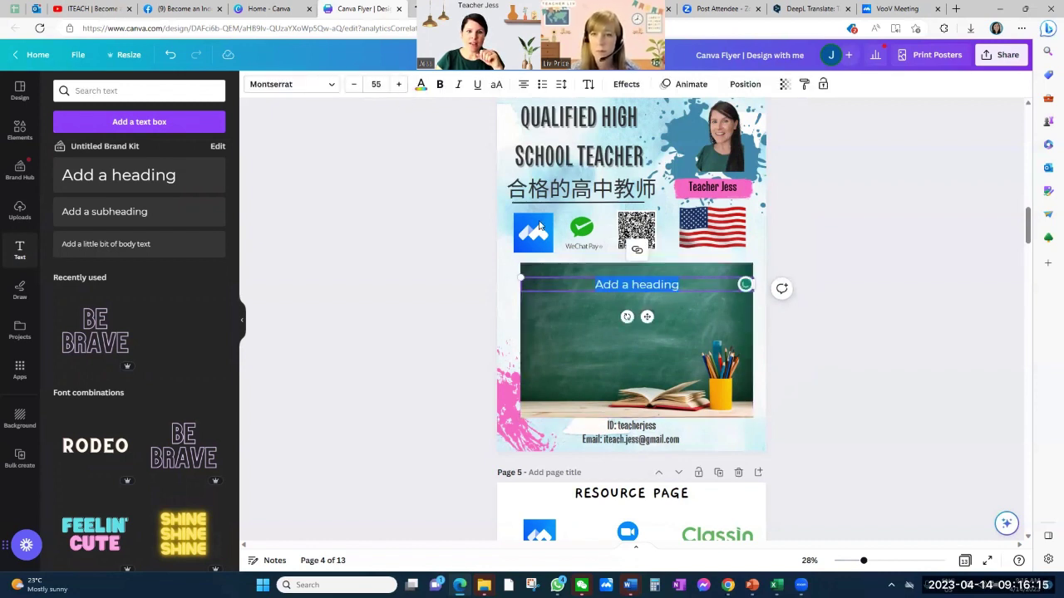
{"action": "left_click", "coordinate": [424, 86]}
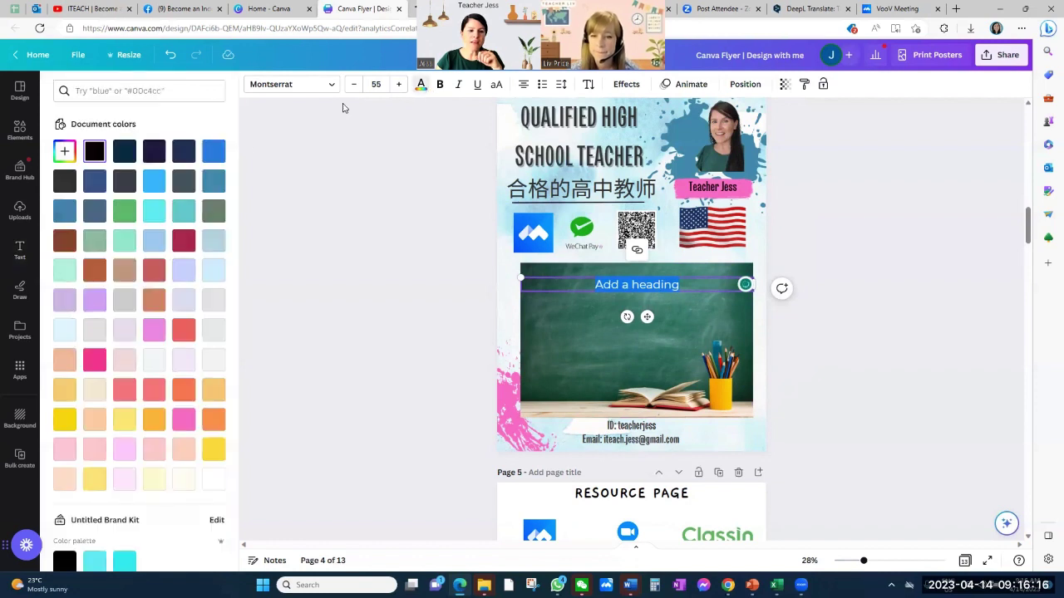
{"action": "left_click", "coordinate": [213, 480]}
{"action": "left_click", "coordinate": [375, 363]}
{"action": "left_click", "coordinate": [559, 346]}
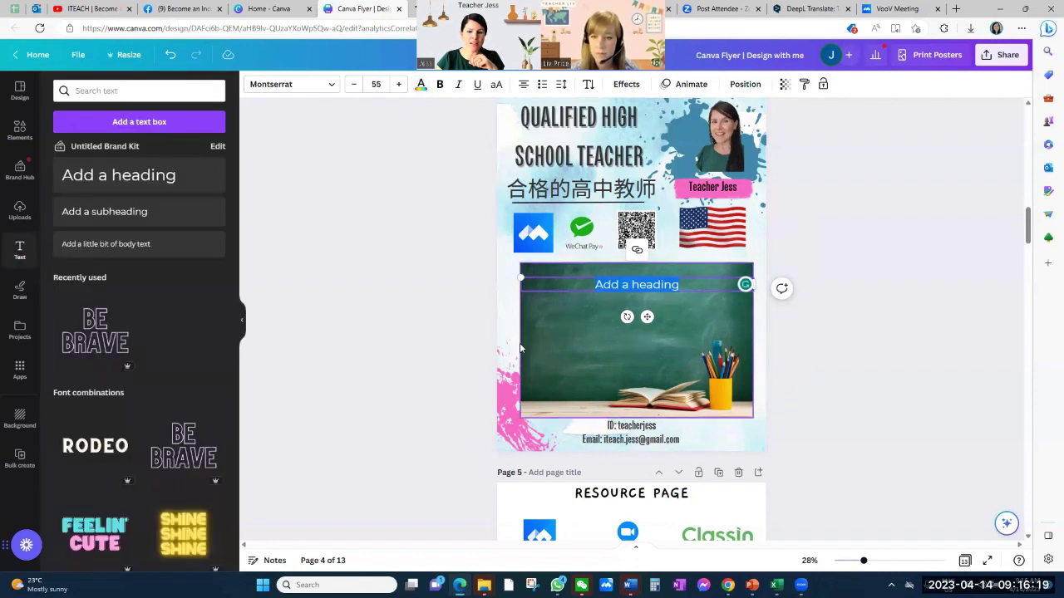
Narrow the chalkboard heading's text box to about 9 units wide and open its placeholder text for editing
{"action": "left_click", "coordinate": [673, 287]}
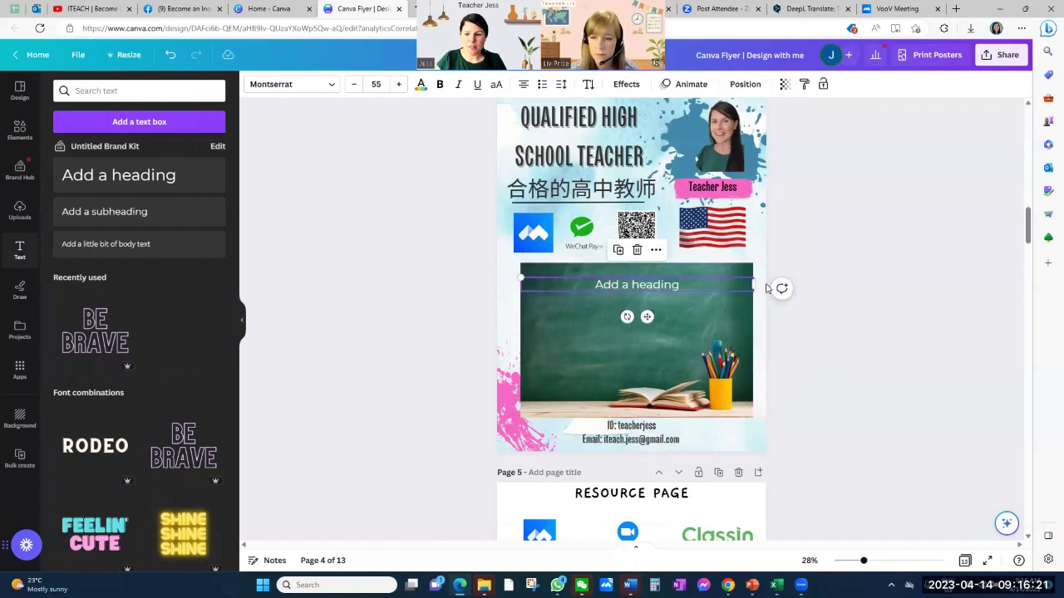
{"action": "left_click_drag", "start_coordinate": [753, 284], "coordinate": [652, 284]}
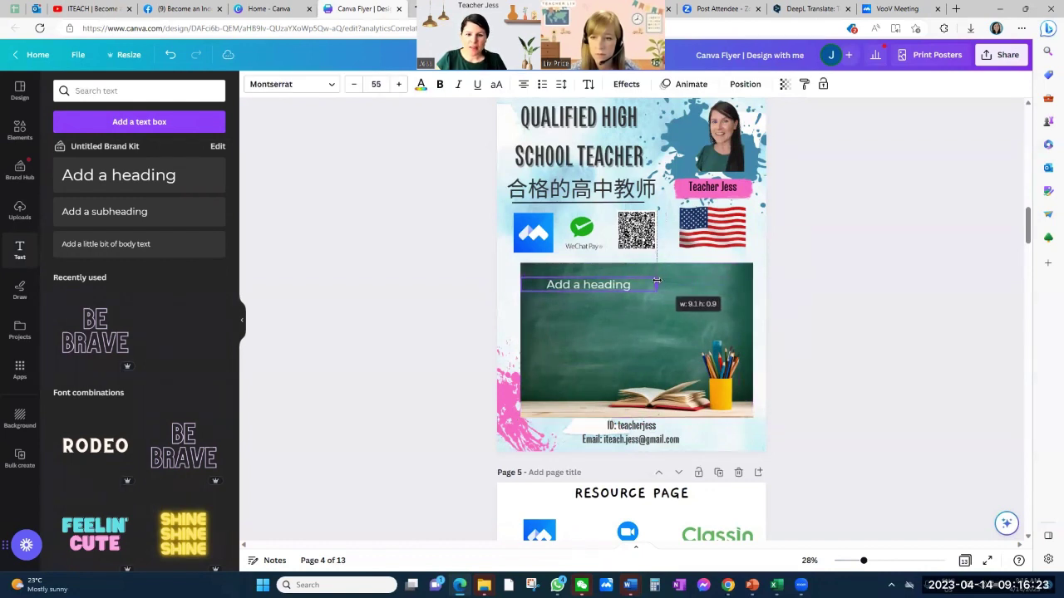
{"action": "left_click", "coordinate": [622, 314]}
{"action": "left_click", "coordinate": [629, 286]}
{"action": "double_click", "coordinate": [627, 285]}
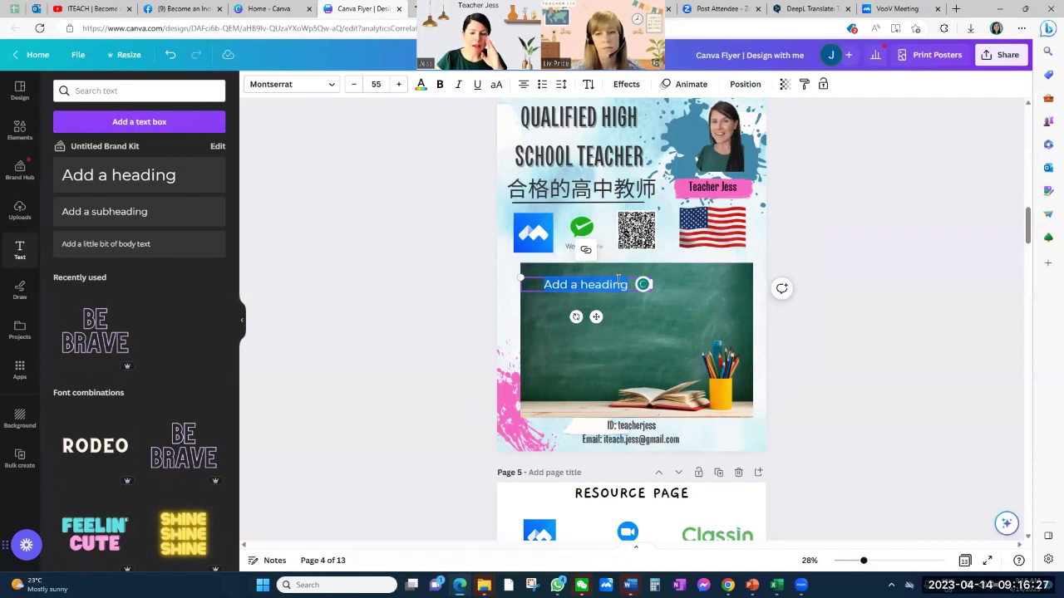
{"action": "left_click", "coordinate": [650, 336]}
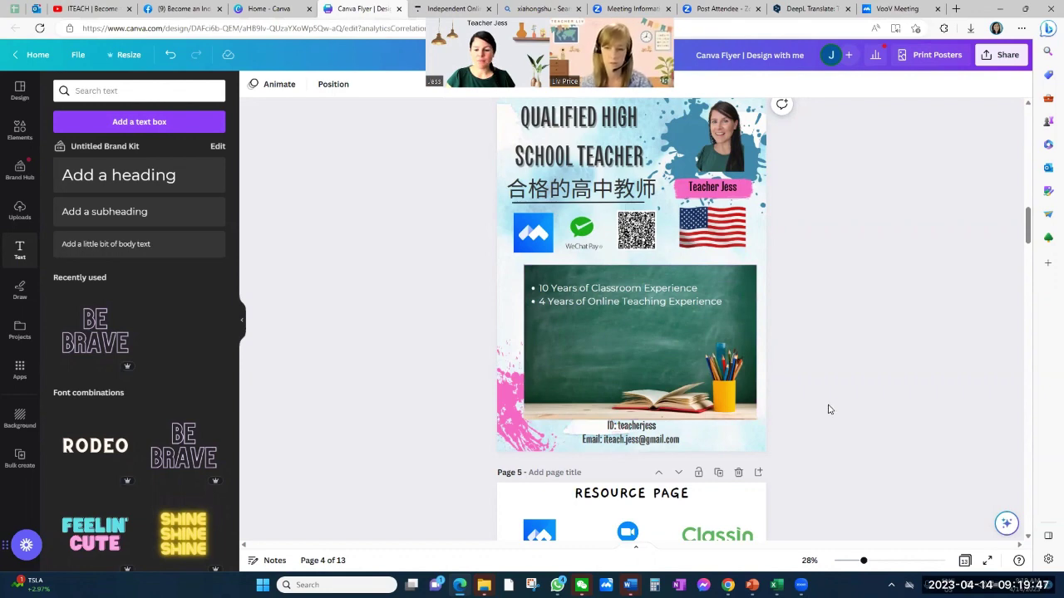
Look over the Resource Page, the finished page 4 flyer and the remaining template pages, and return to page 1
{"action": "scroll", "coordinate": [831, 387], "scroll_direction": "down", "scroll_amount": 4}
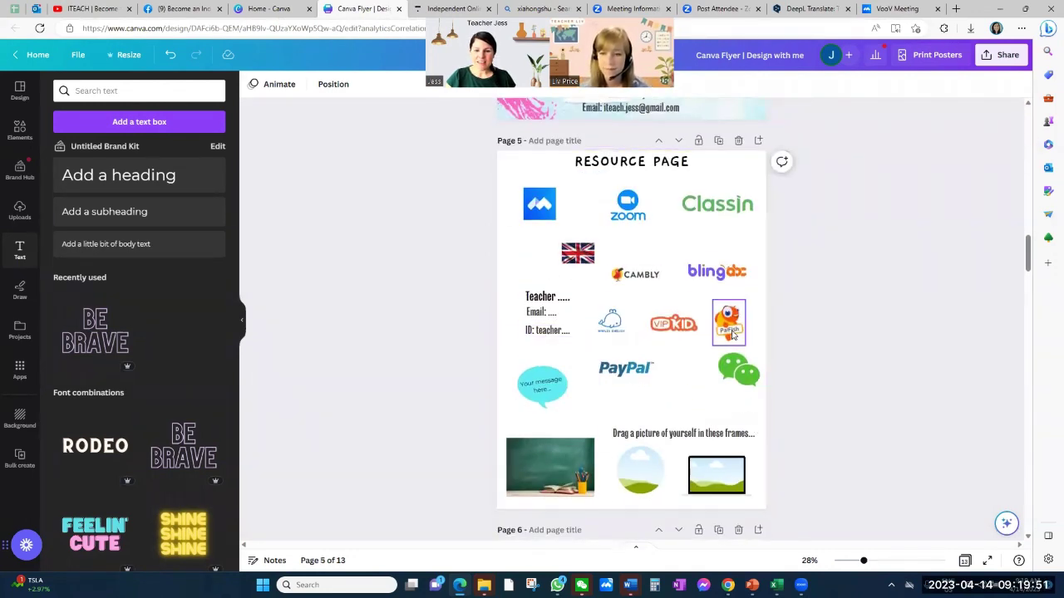
{"action": "scroll", "coordinate": [815, 342], "scroll_direction": "up", "scroll_amount": 5}
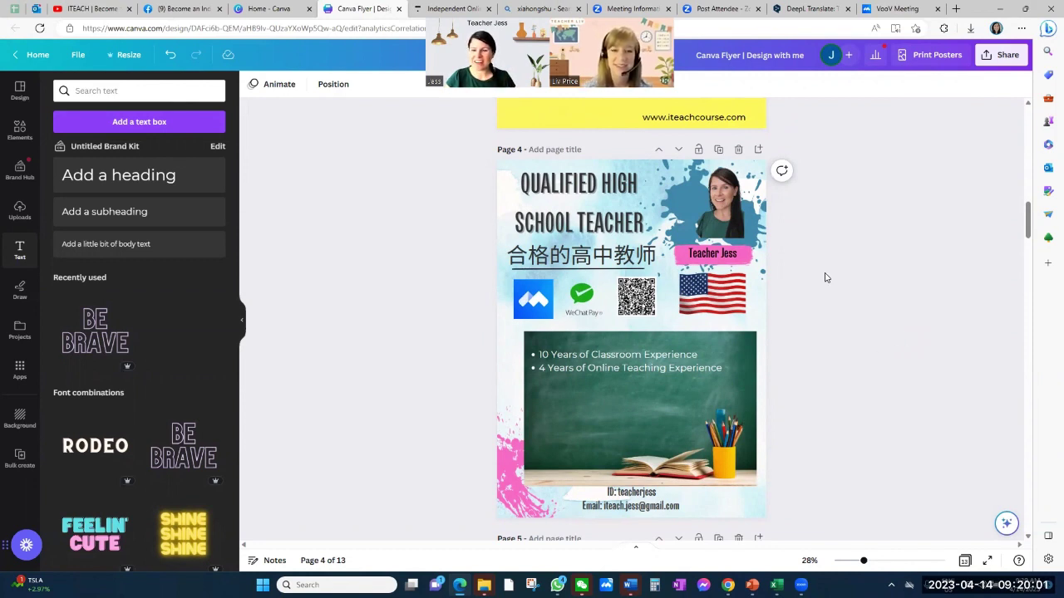
{"action": "scroll", "coordinate": [1011, 397], "scroll_direction": "down", "scroll_amount": 20}
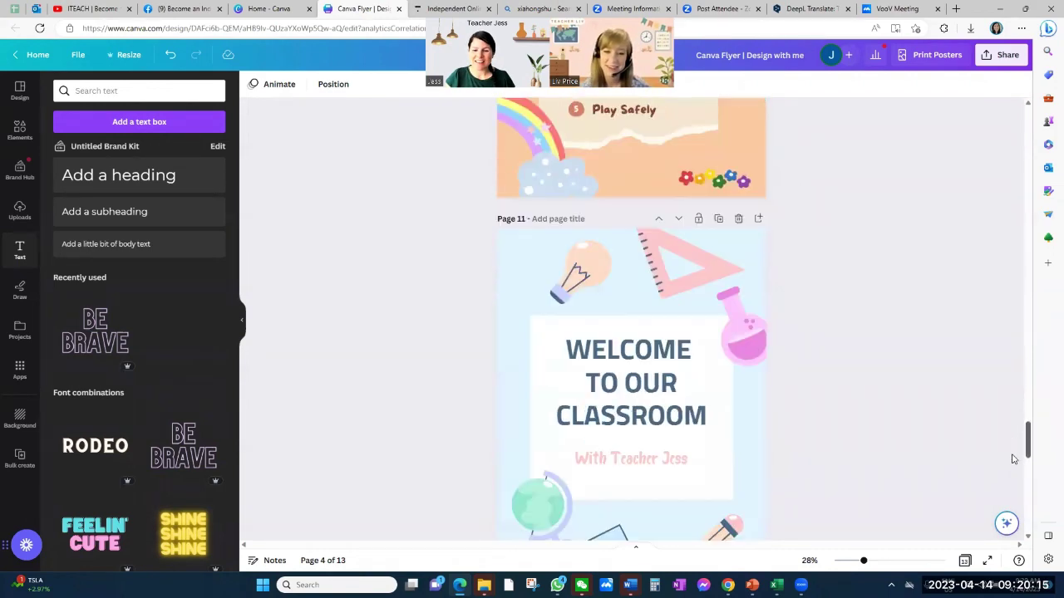
{"action": "scroll", "coordinate": [1011, 498], "scroll_direction": "up", "scroll_amount": 20}
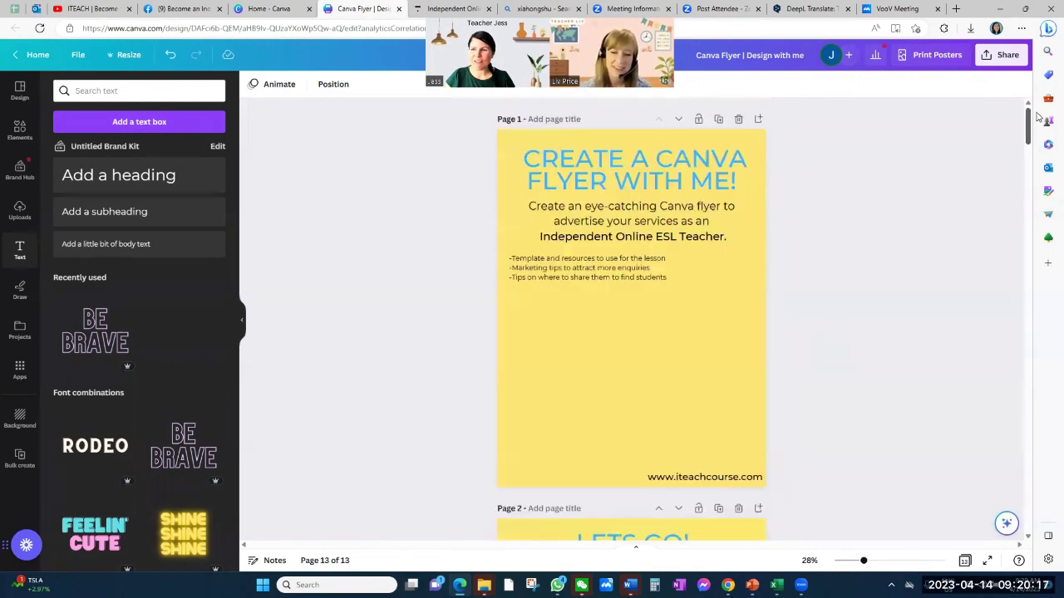